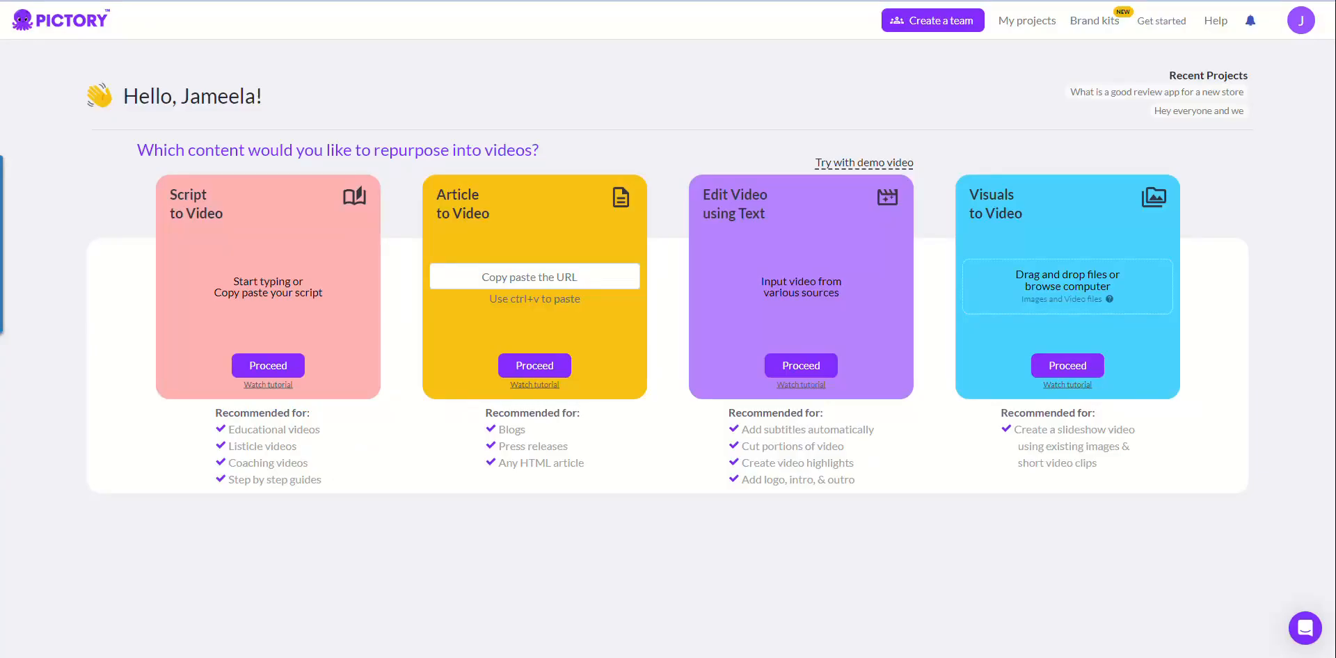
Step: Paste the productivity blog article's URL into Article to Video and proceed
left_click(494, 275)
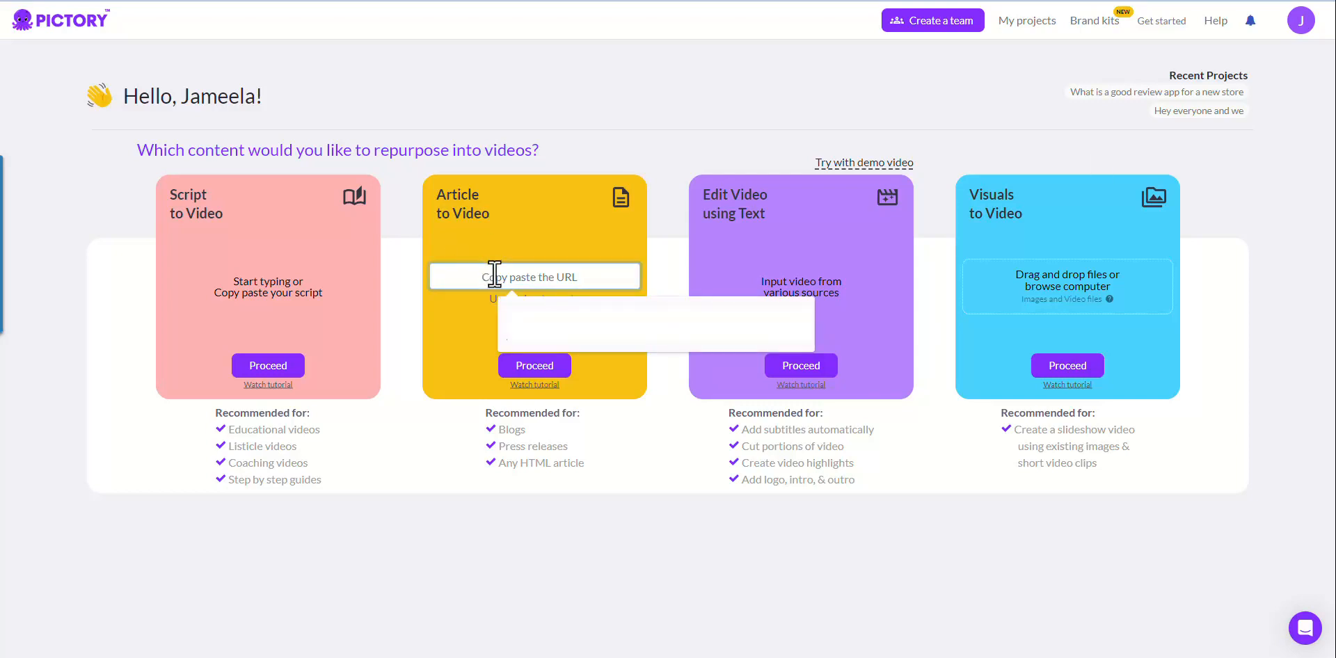
key("ctrl+v")
left_click(551, 369)
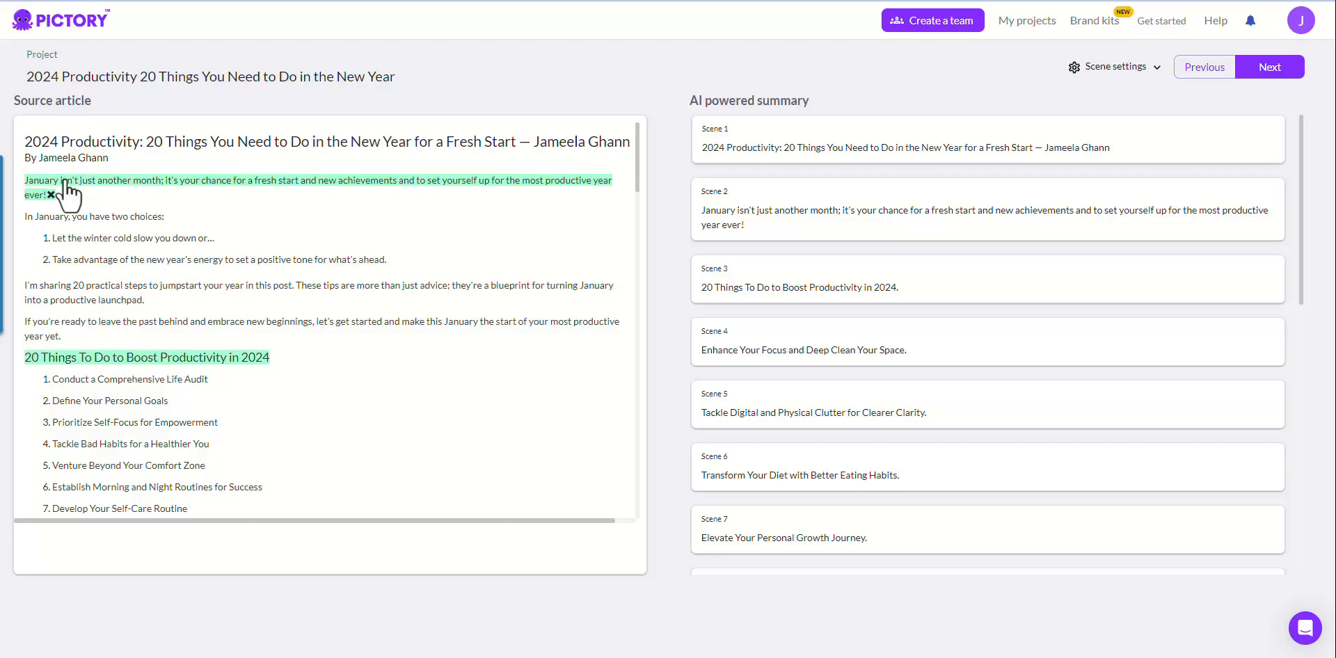
scroll(129, 212, "down", 4)
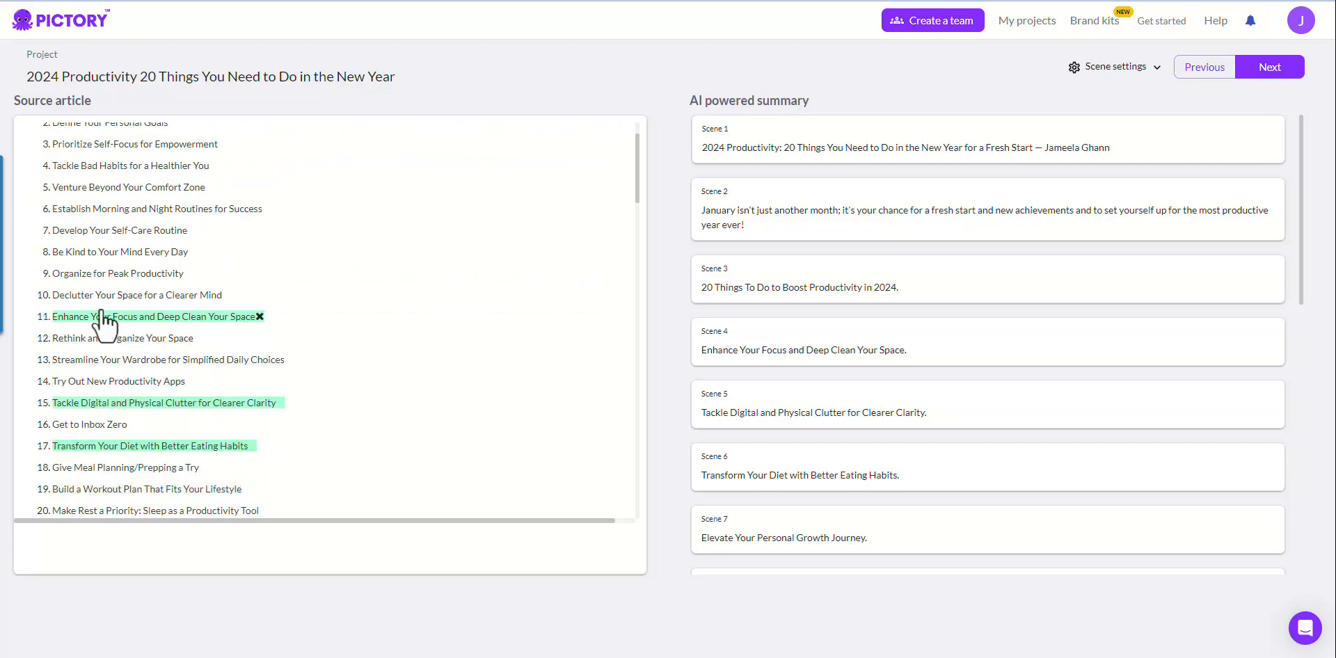
scroll(185, 334, "down", 4)
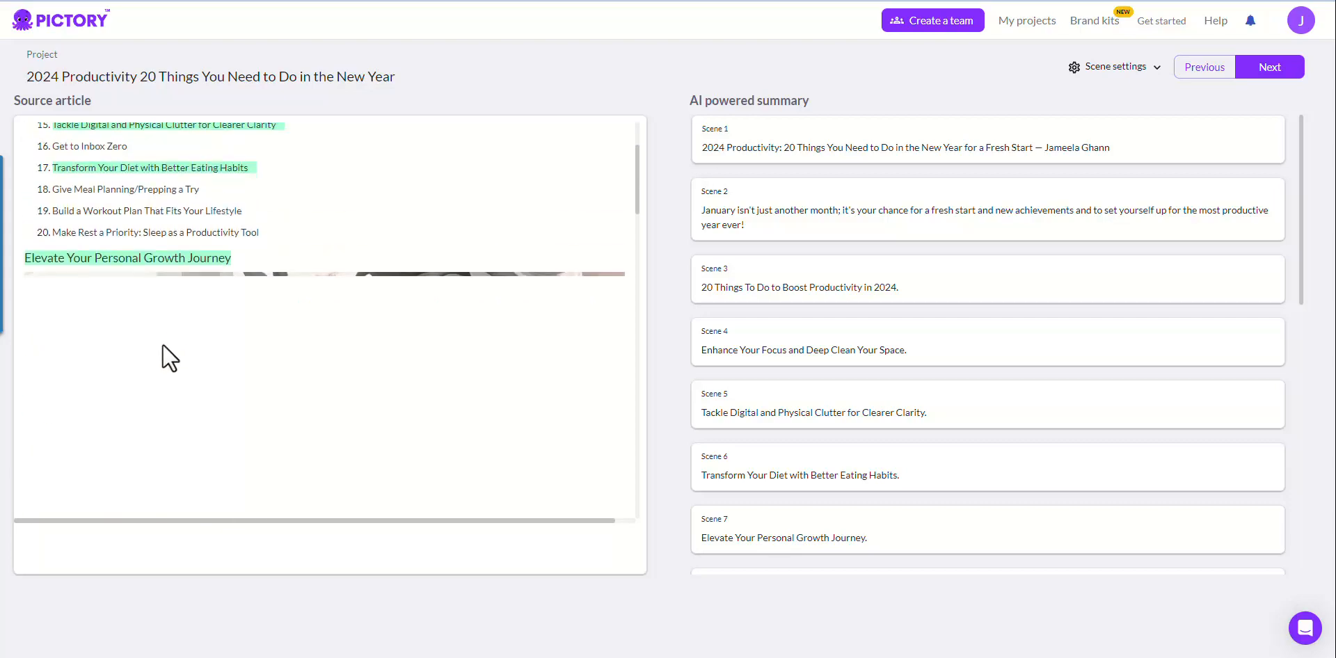
scroll(160, 351, "down", 6)
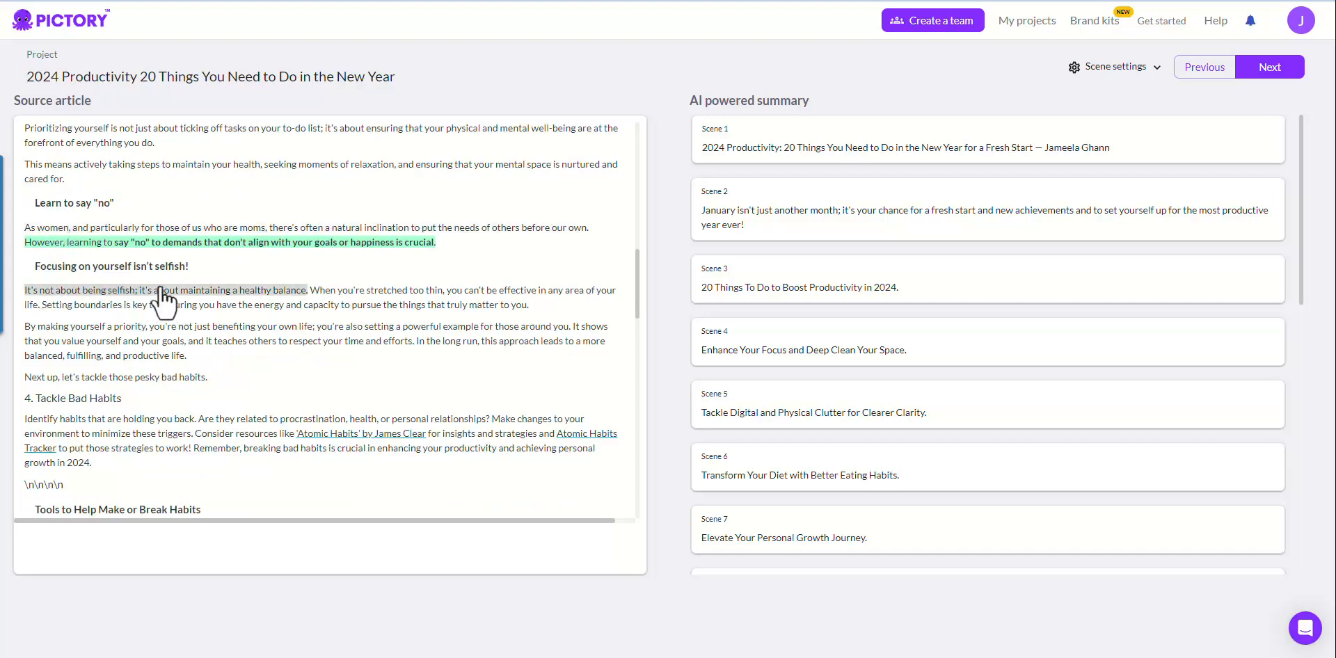
scroll(191, 332, "down", 7)
scroll(141, 337, "up", 9)
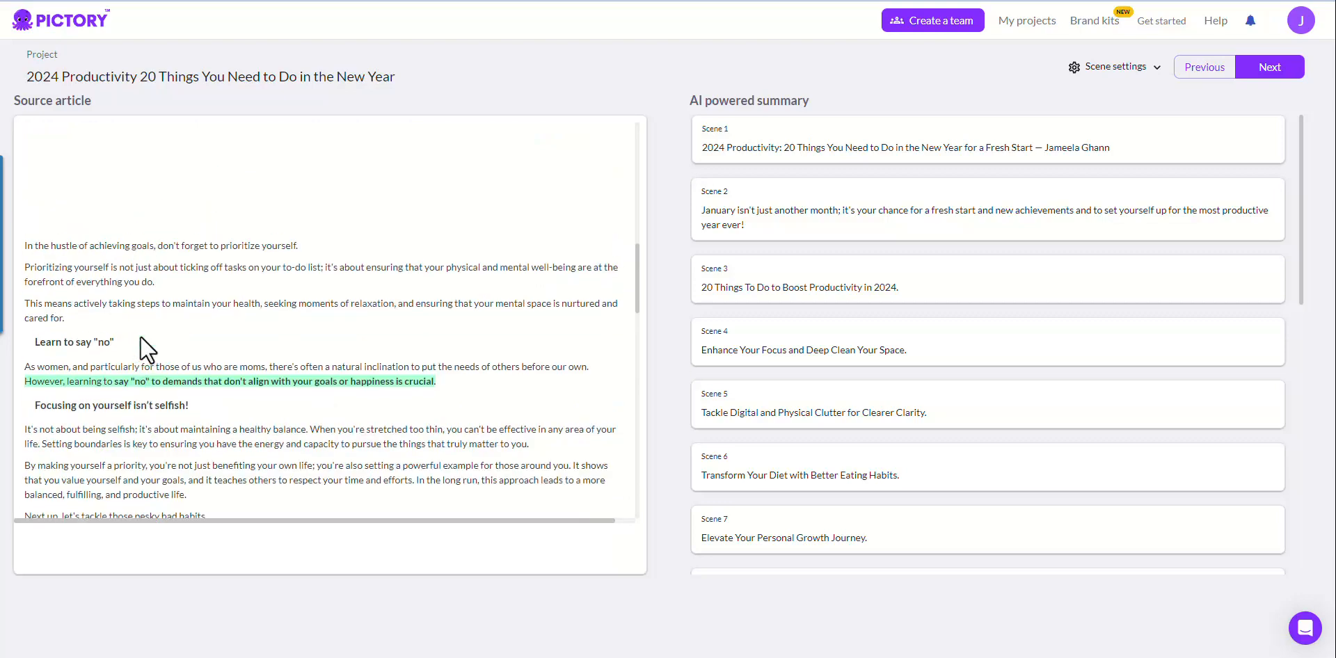
scroll(140, 335, "up", 15)
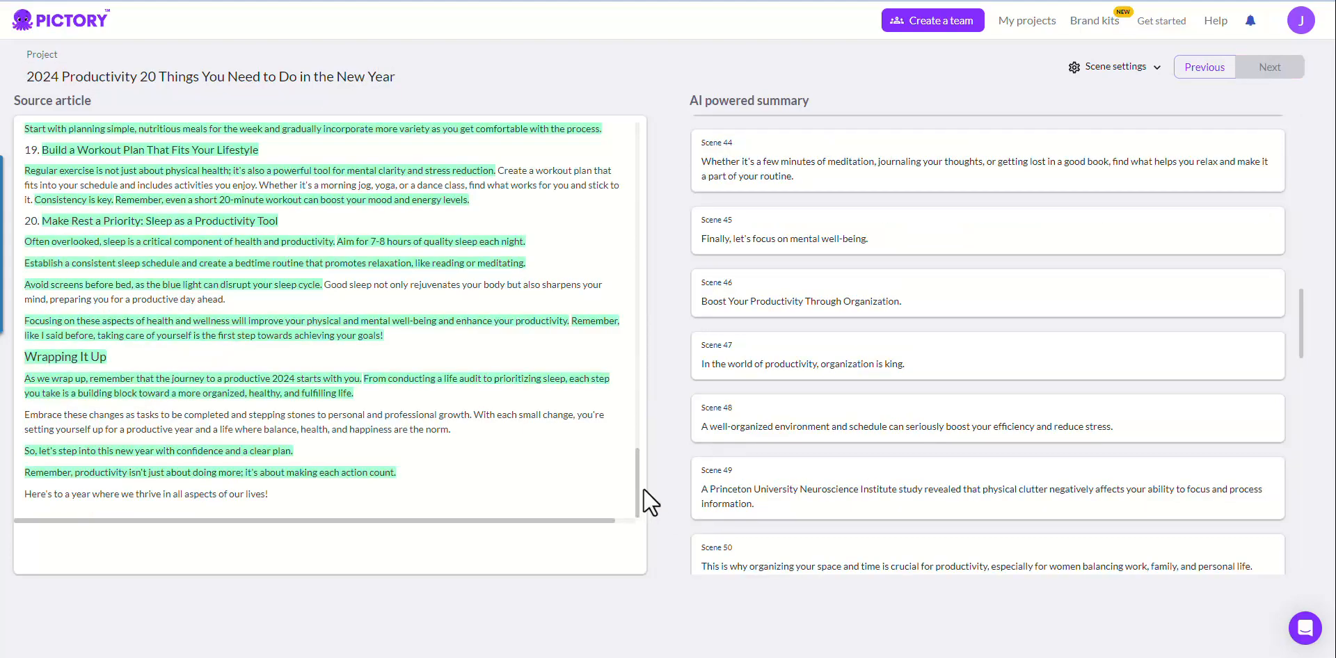
left_click_drag(637, 480, 607, 153)
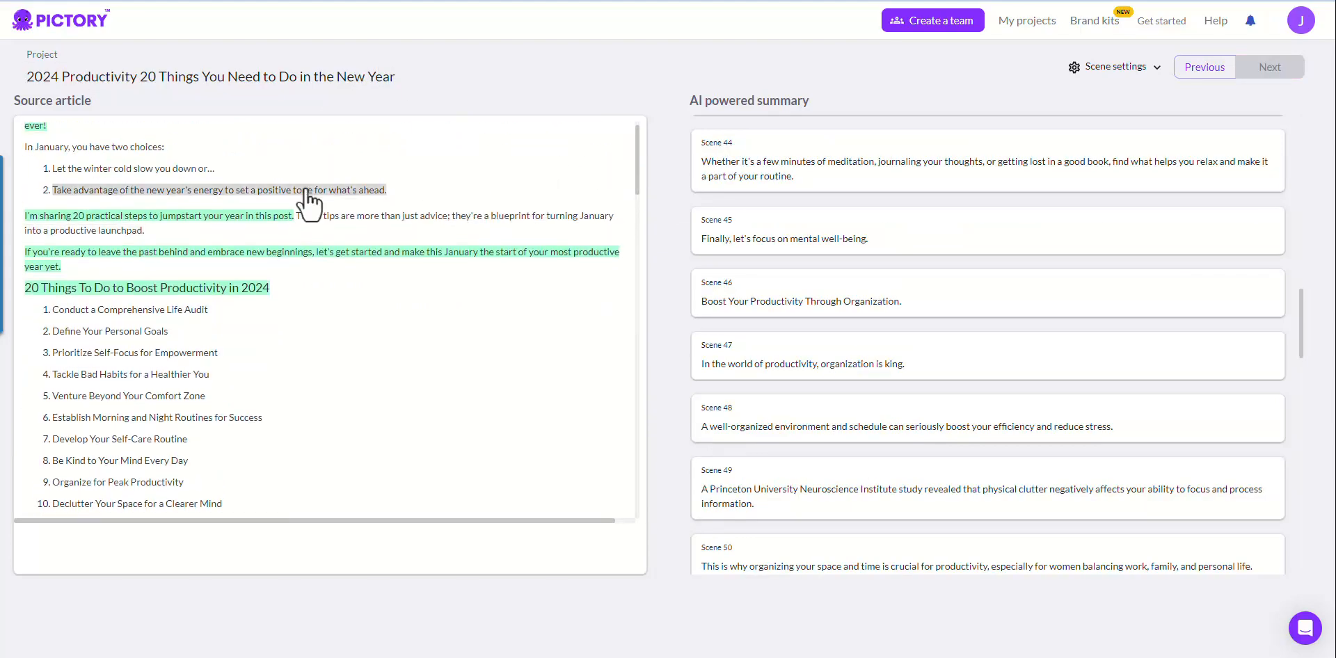
scroll(187, 242, "down", 7)
scroll(190, 254, "down", 8)
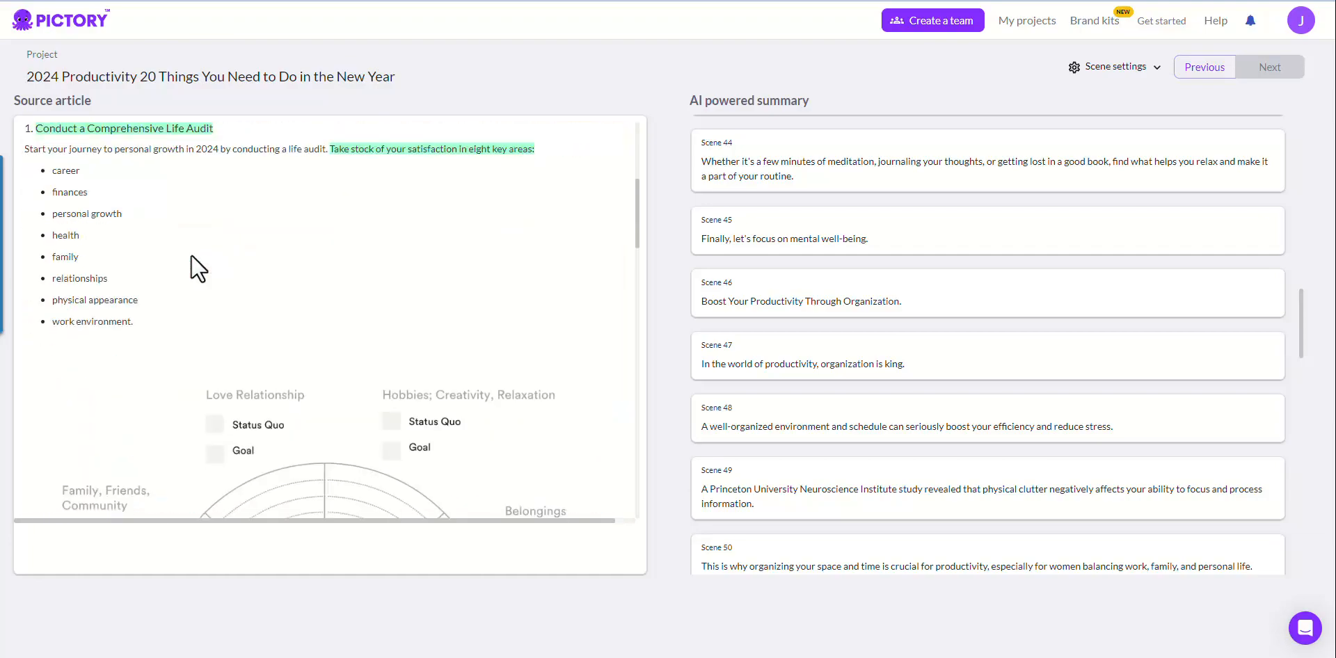
scroll(313, 348, "down", 10)
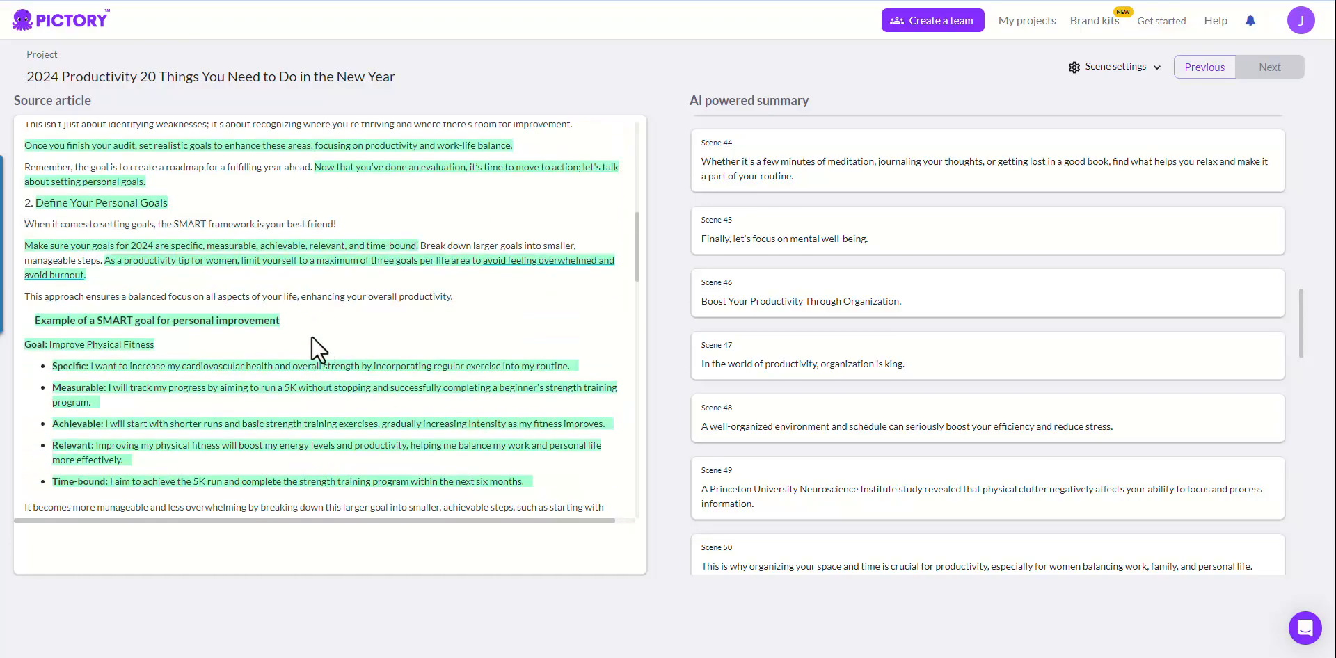
scroll(318, 277, "down", 10)
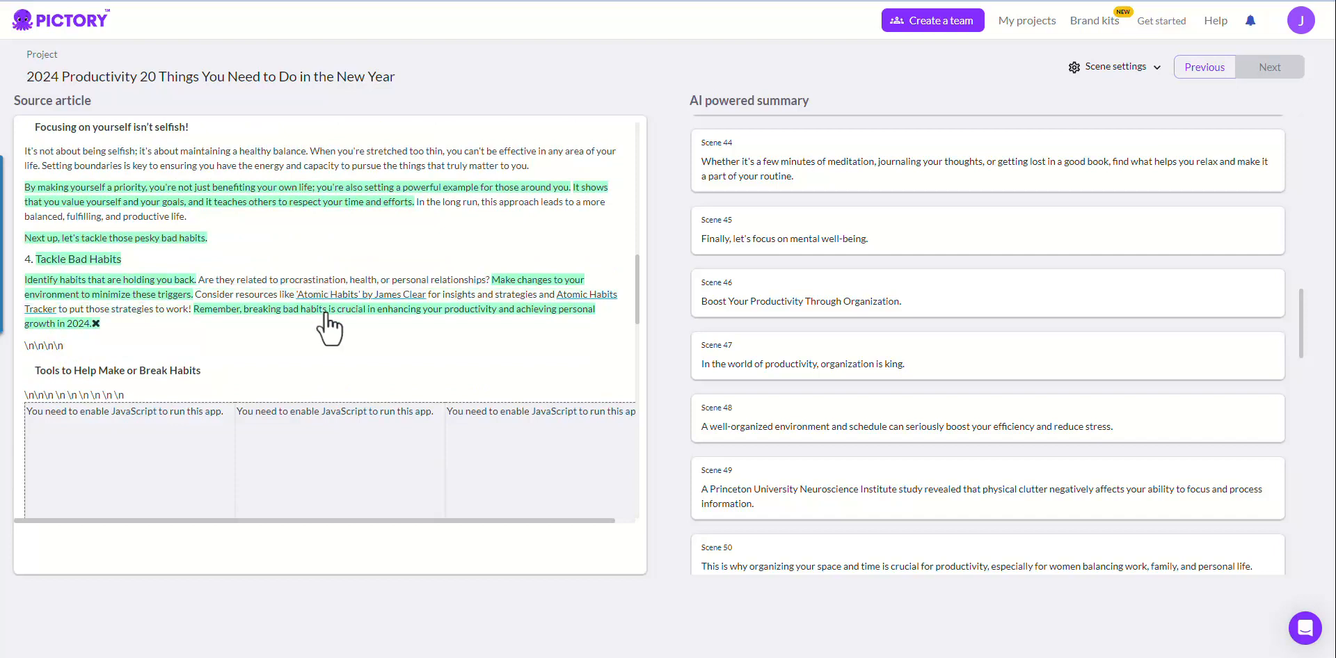
scroll(329, 329, "down", 2)
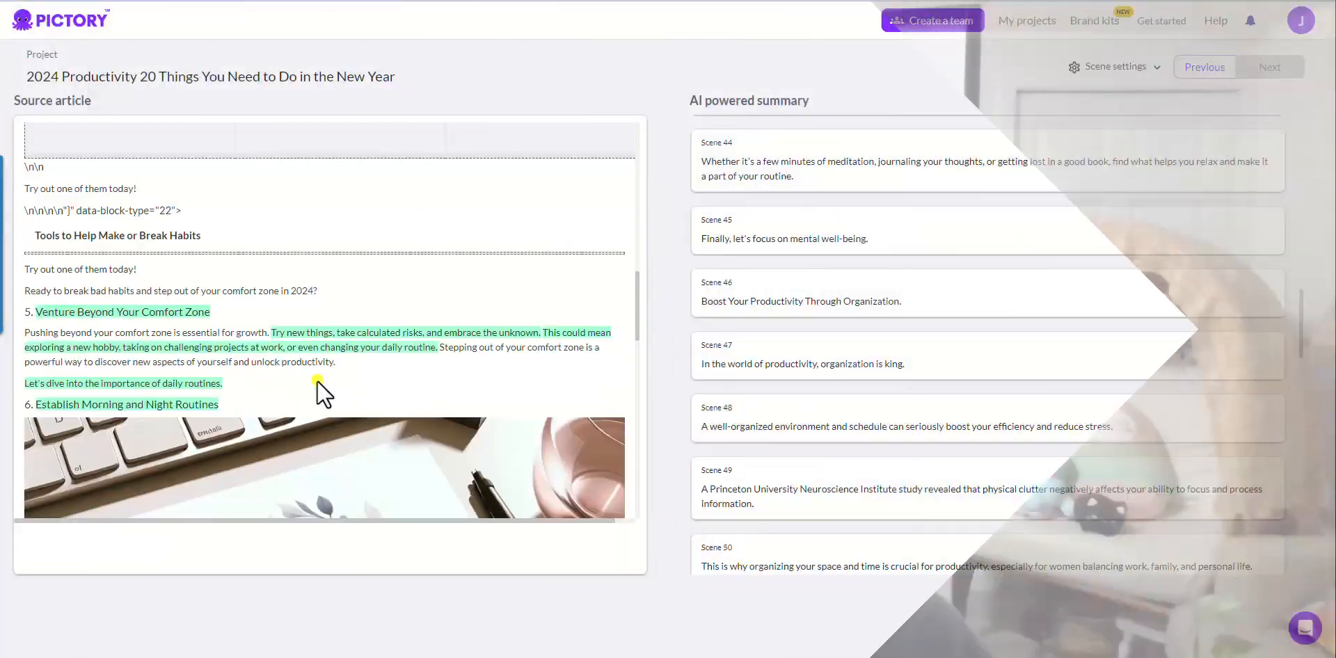
scroll(220, 339, "down", 3)
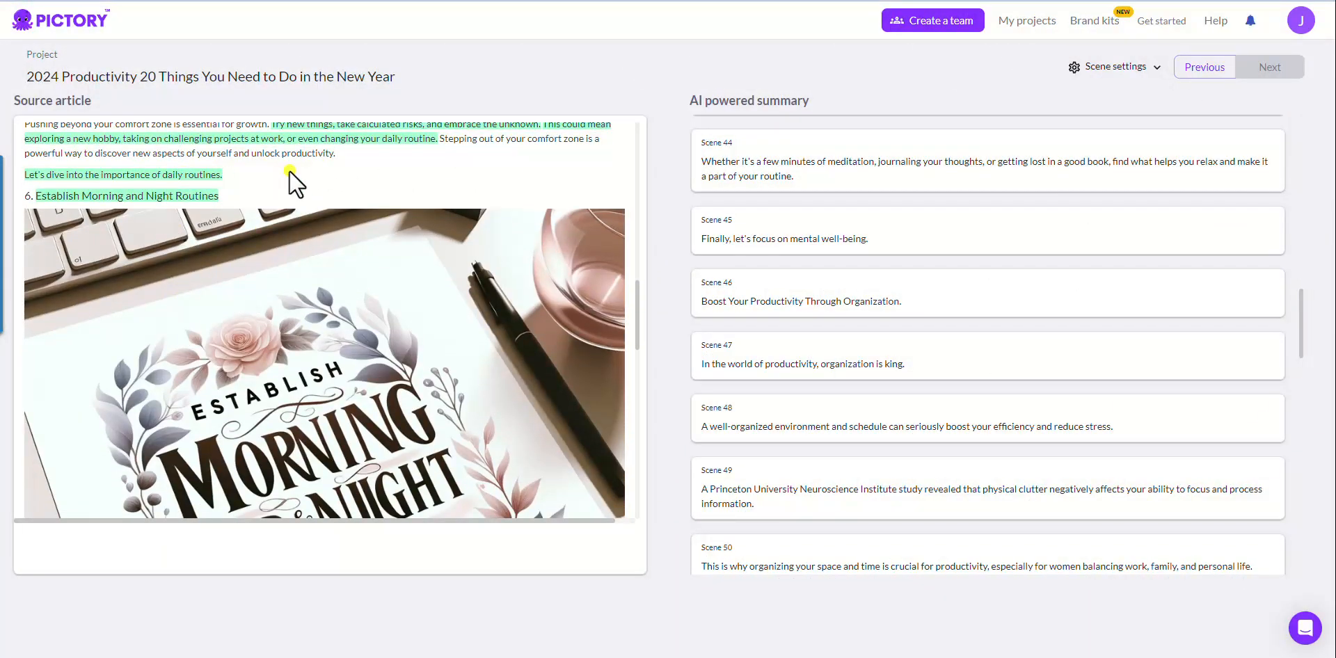
Step: At the end of the AI summary, drag Scene 104 above closing Scene 103
scroll(289, 170, "down", 10)
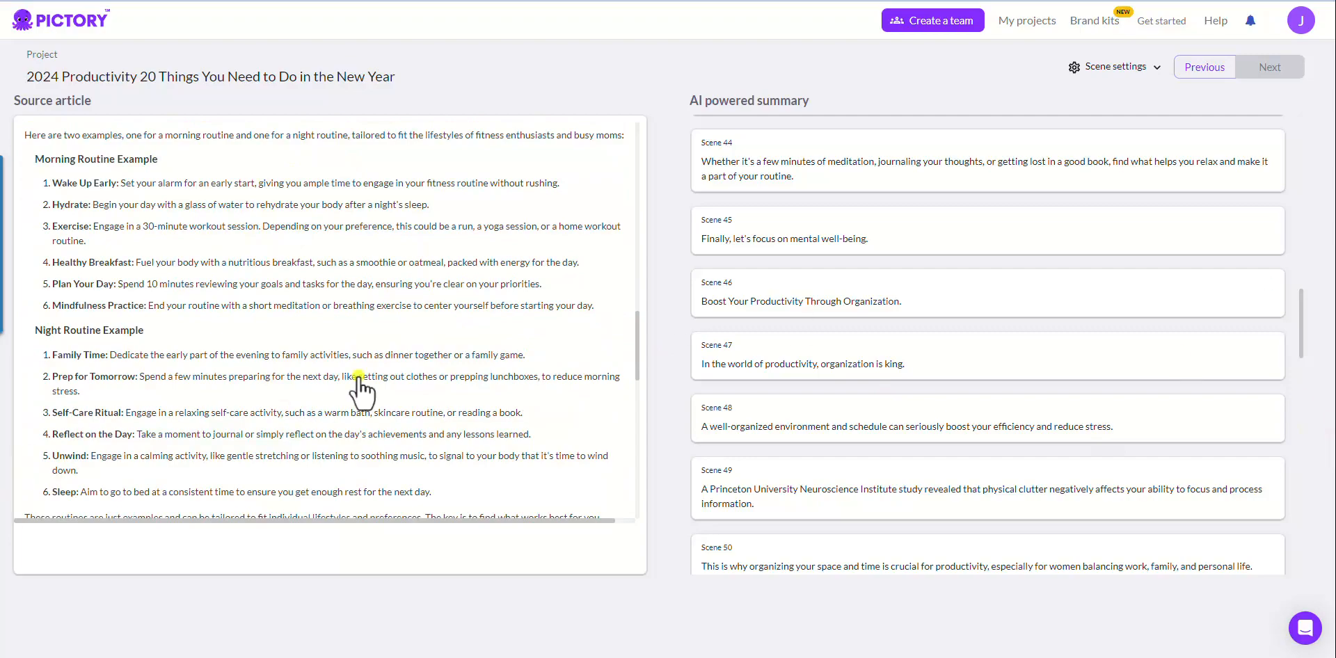
scroll(358, 383, "down", 5)
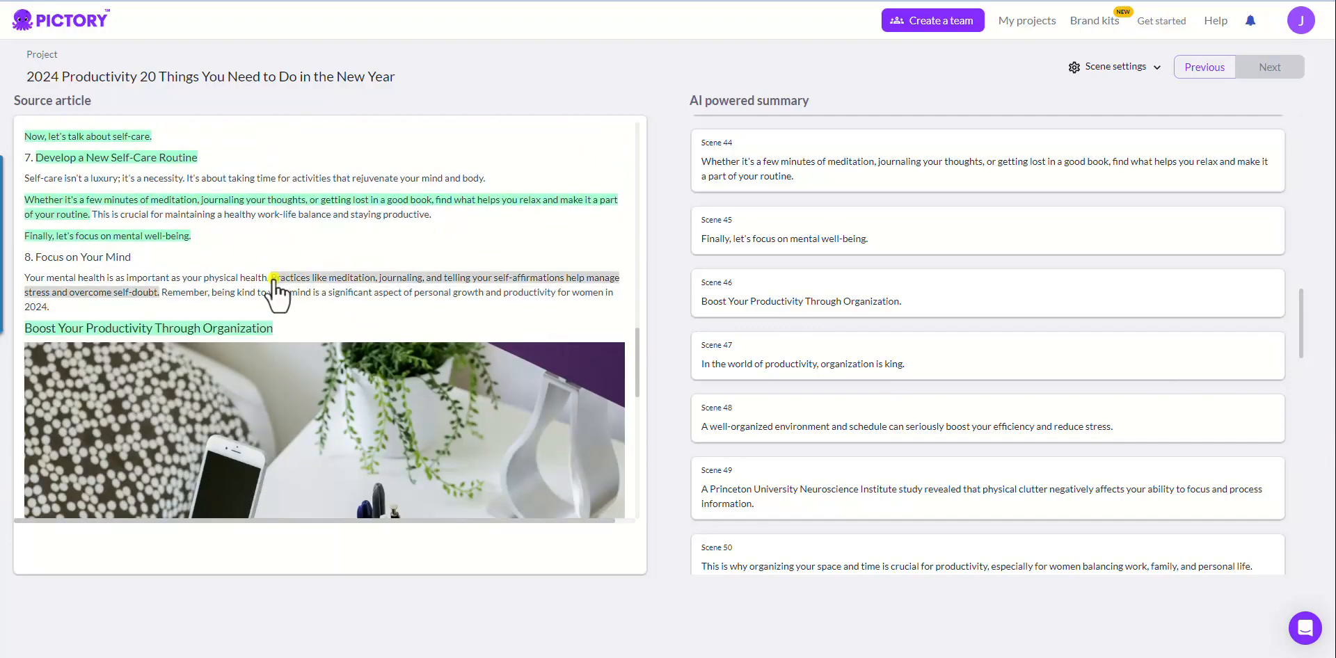
scroll(250, 298, "down", 8)
scroll(251, 298, "down", 3)
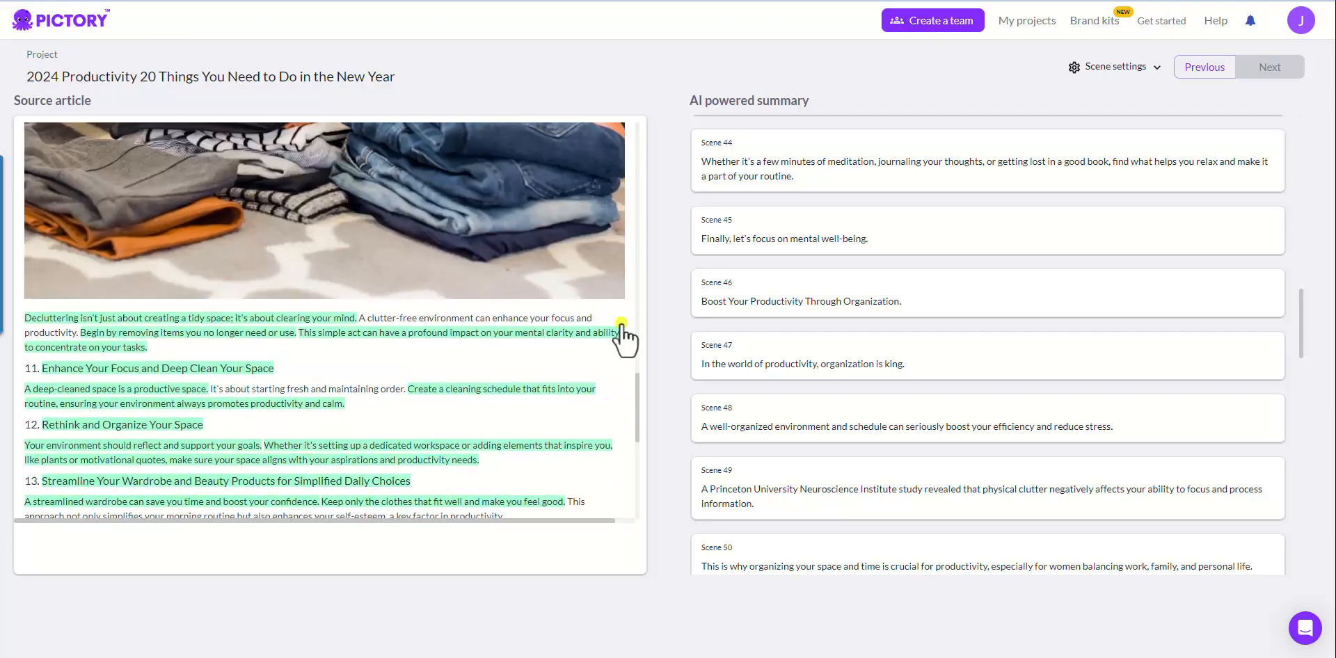
scroll(837, 299, "down", 2)
scroll(837, 278, "down", 20)
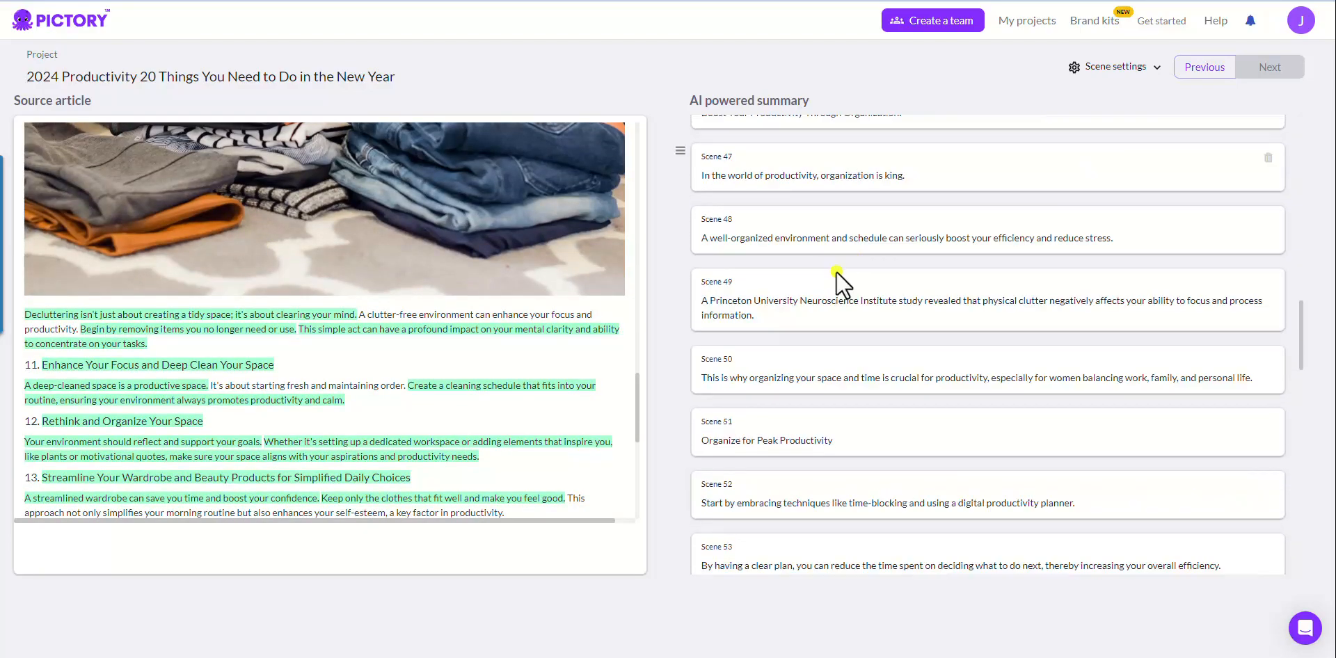
scroll(773, 501, "down", 11)
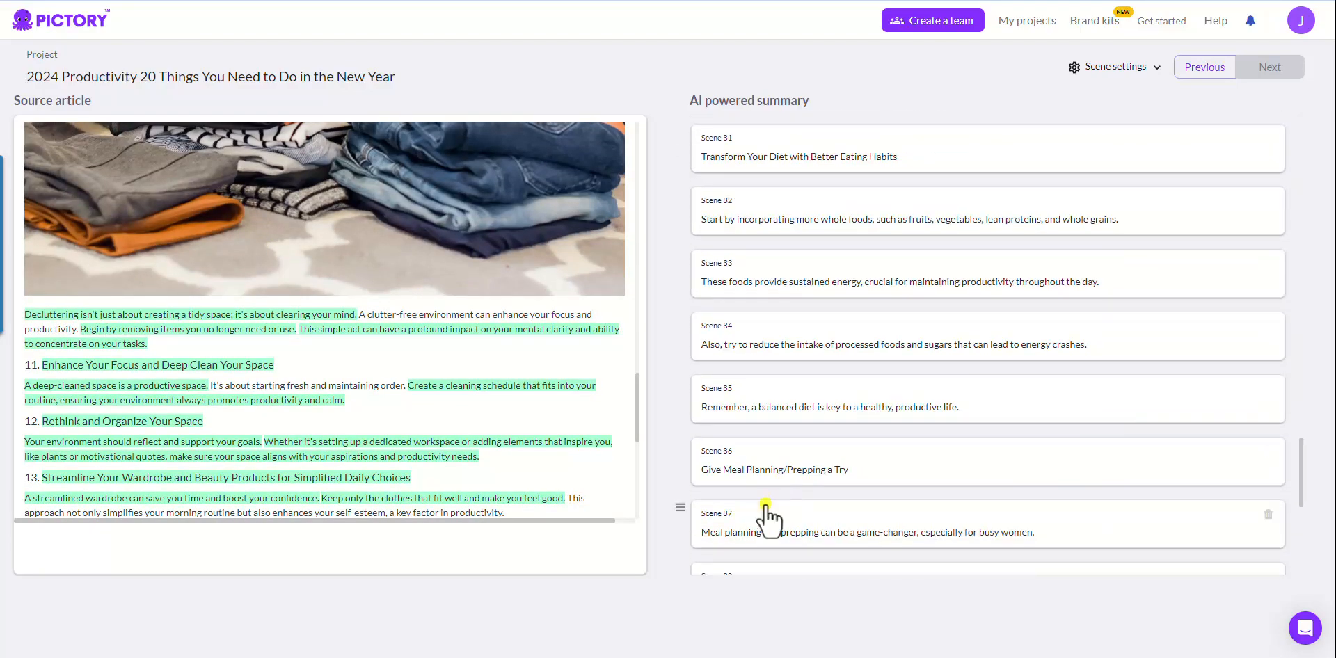
scroll(800, 473, "down", 3)
scroll(812, 474, "down", 8)
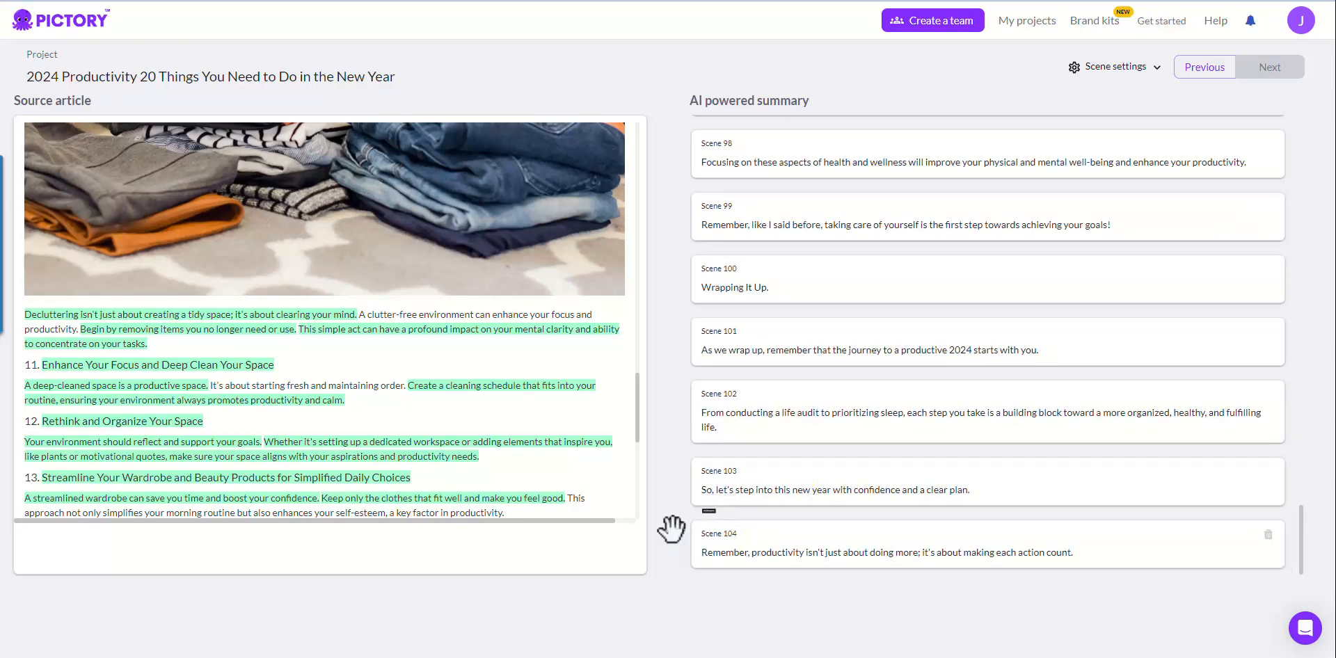
left_click_drag(679, 527, 677, 471)
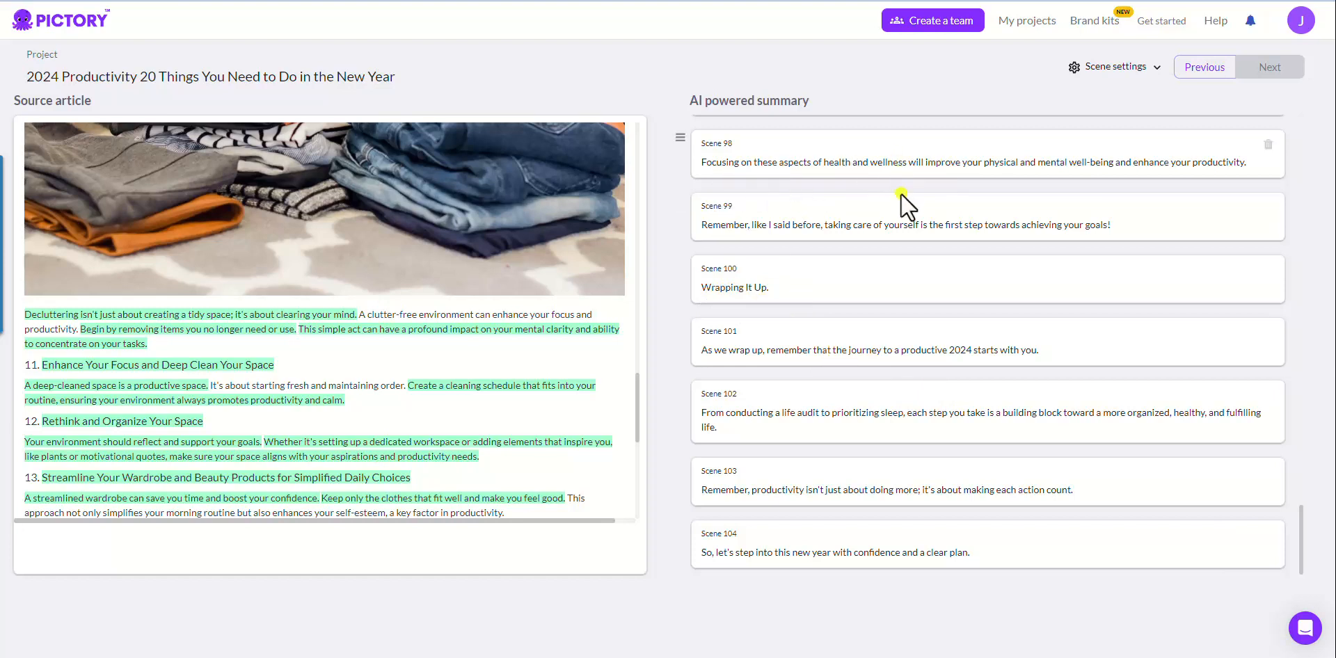
scroll(872, 242, "up", 3)
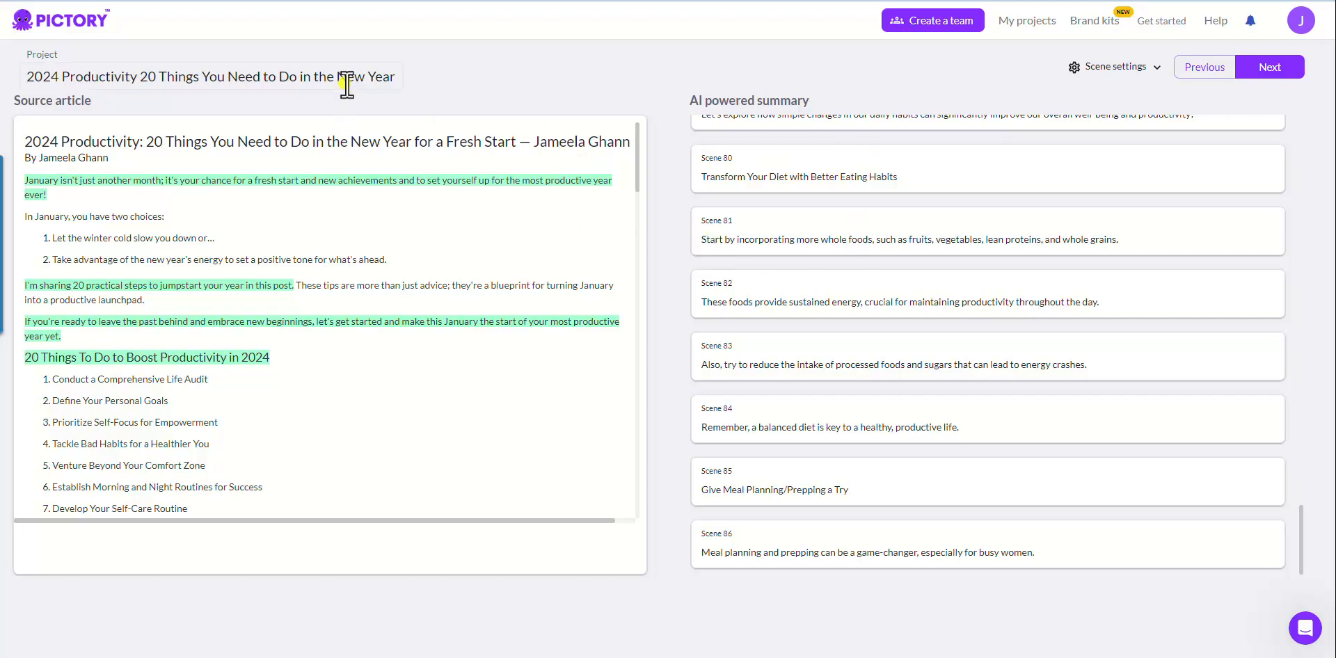
Step: Leave the project title as is and generate the video storyboard
left_click_drag(356, 81, 456, 82)
left_click(459, 81)
left_click(1271, 68)
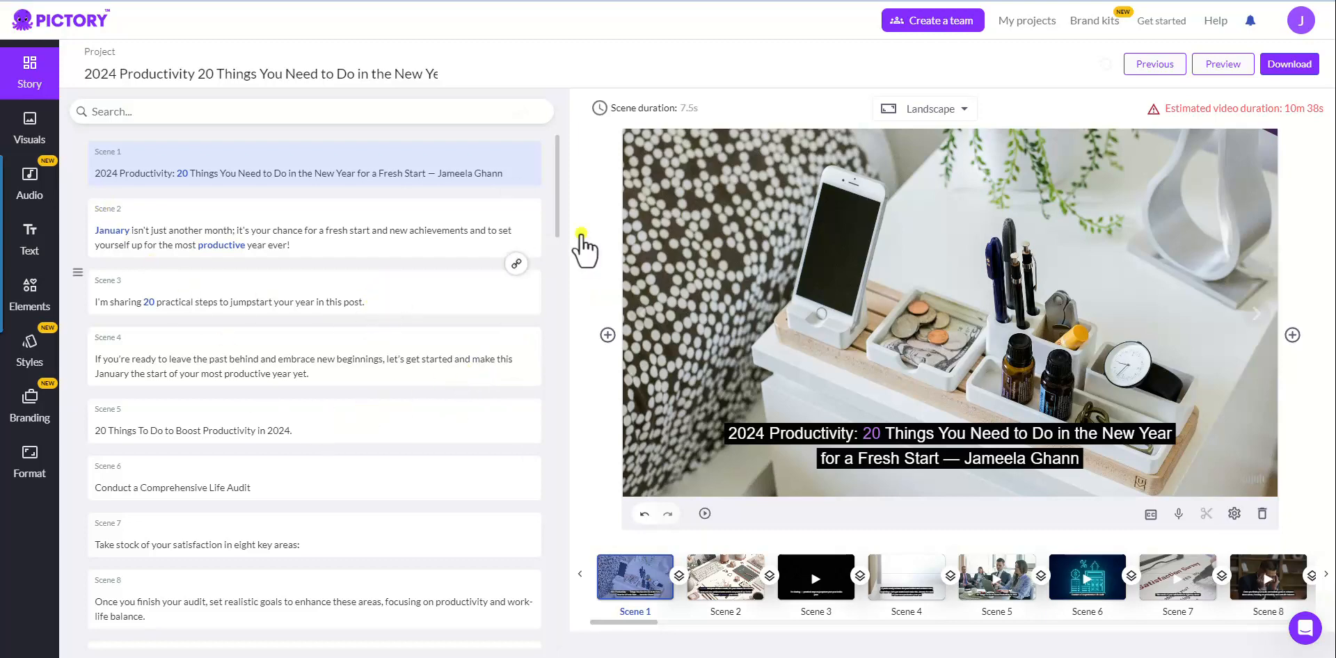
Step: Preview the stock visuals of Scenes 5, 6, 7 and 8
scroll(279, 306, "down", 1)
left_click(246, 348)
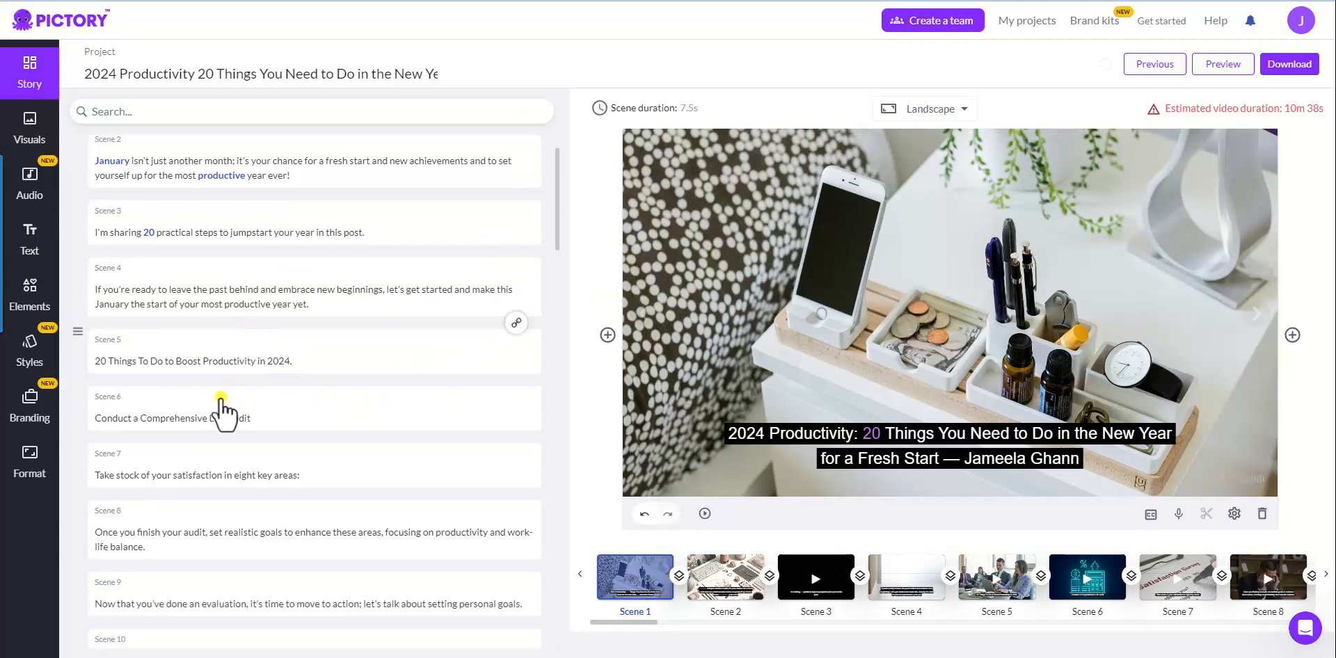
left_click(228, 417)
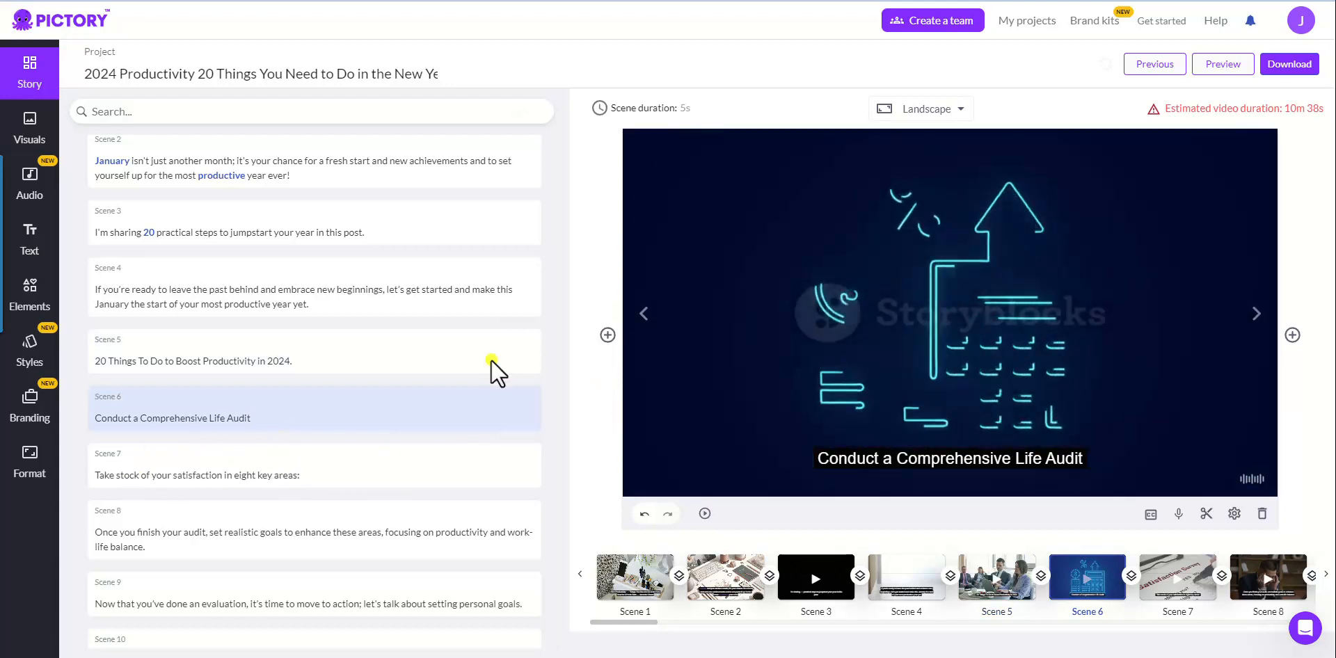
left_click(454, 456)
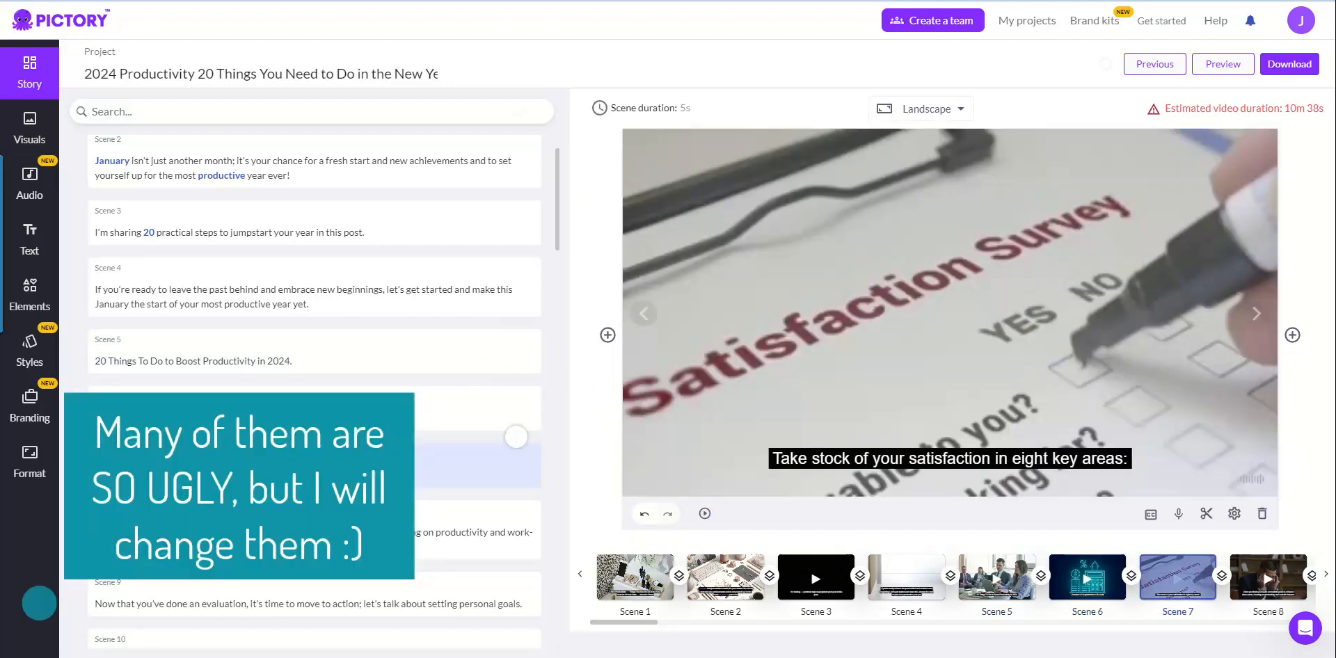
left_click(409, 515)
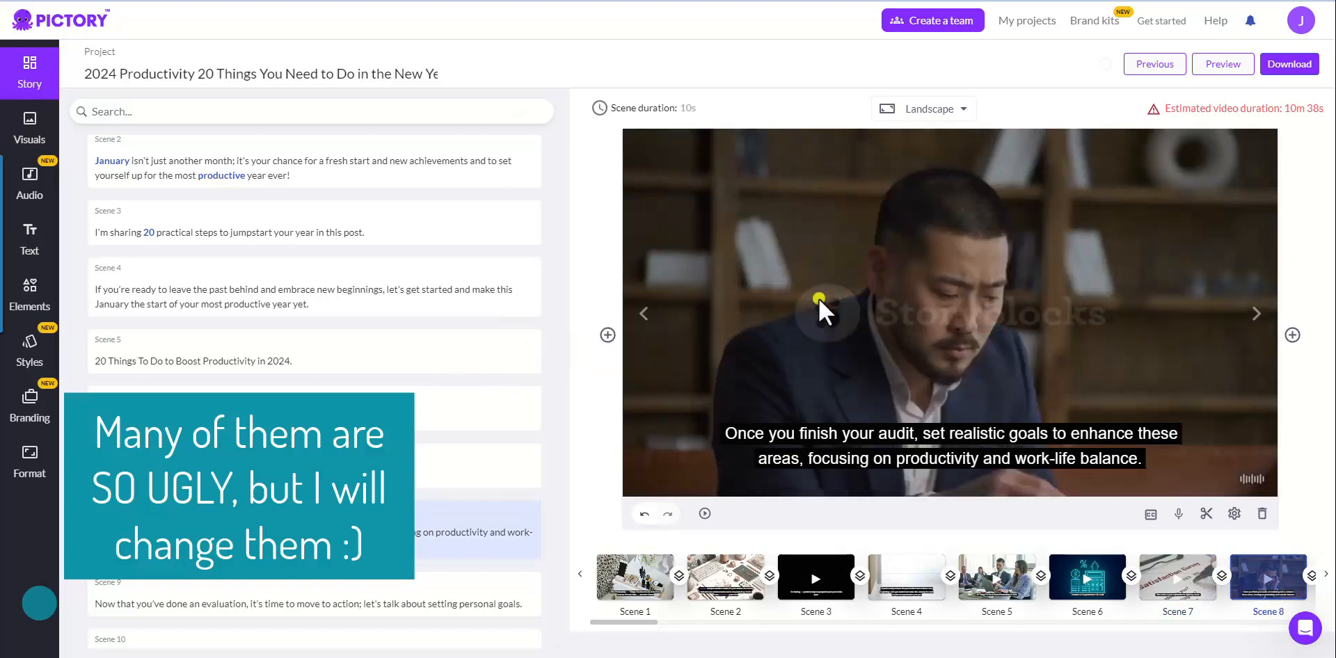
scroll(402, 382, "down", 10)
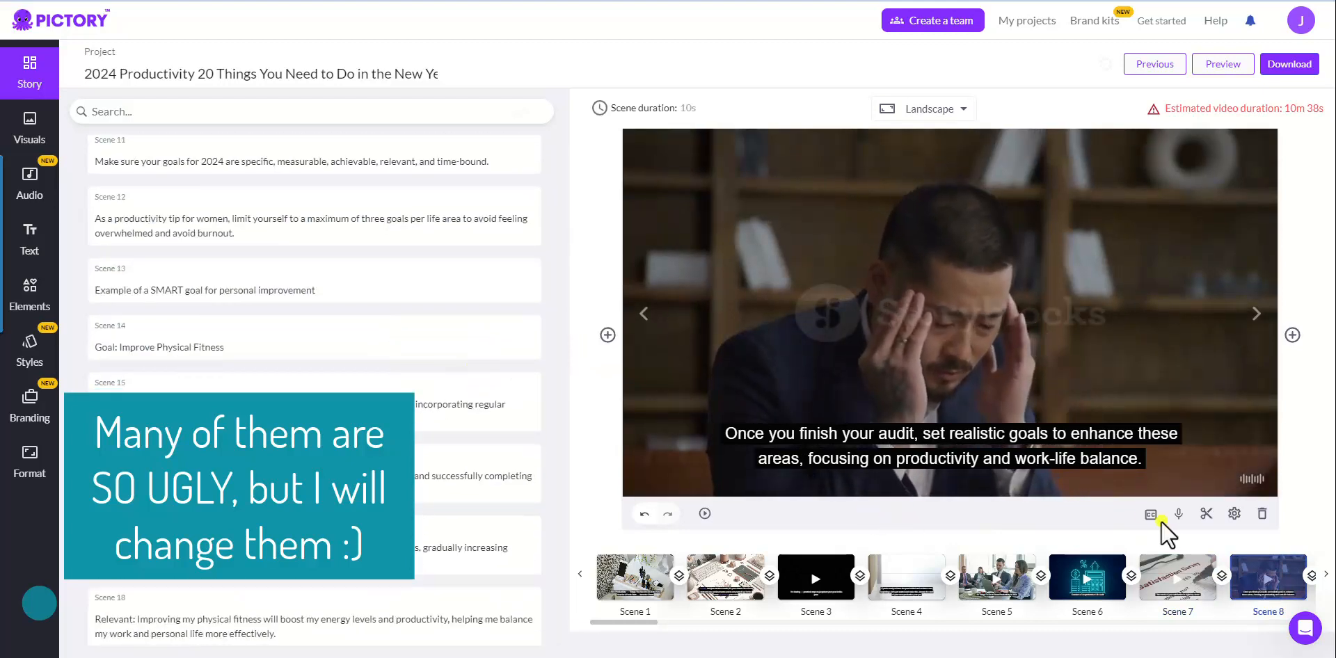
Step: Adjust the editing panel, preview Scene 42's self-care visual, then return to the Story list top
left_click(1178, 514)
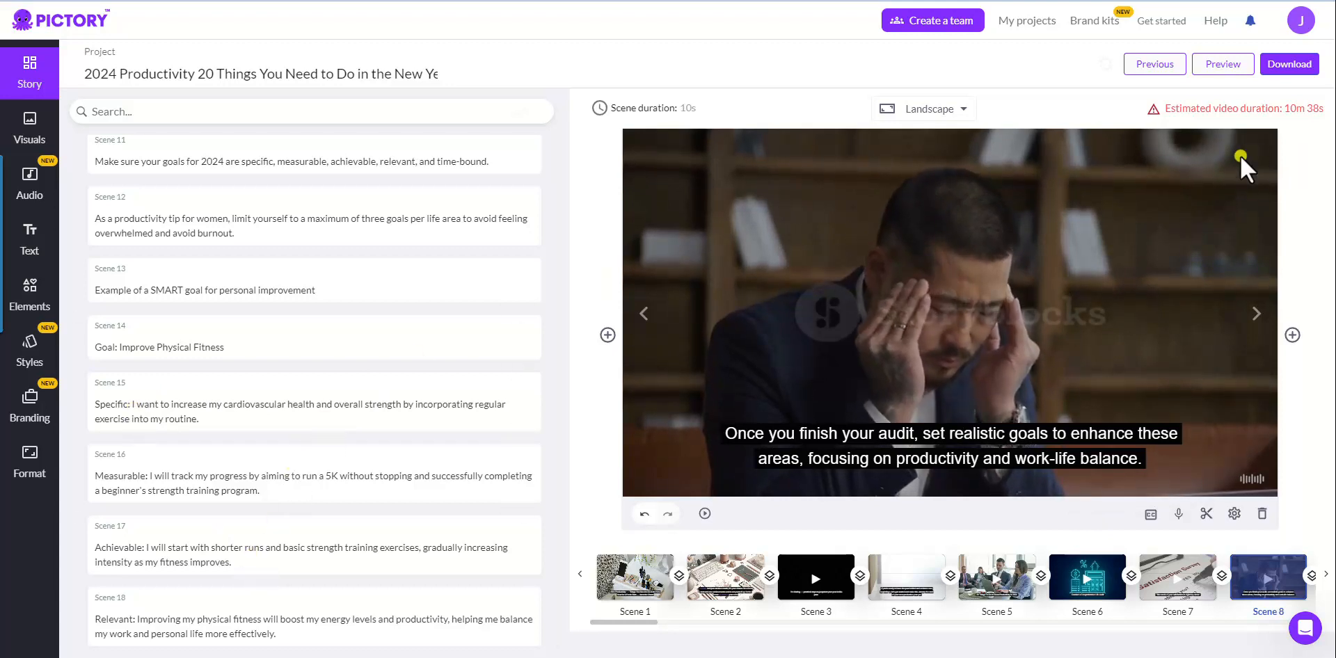
mouse_move(1153, 111)
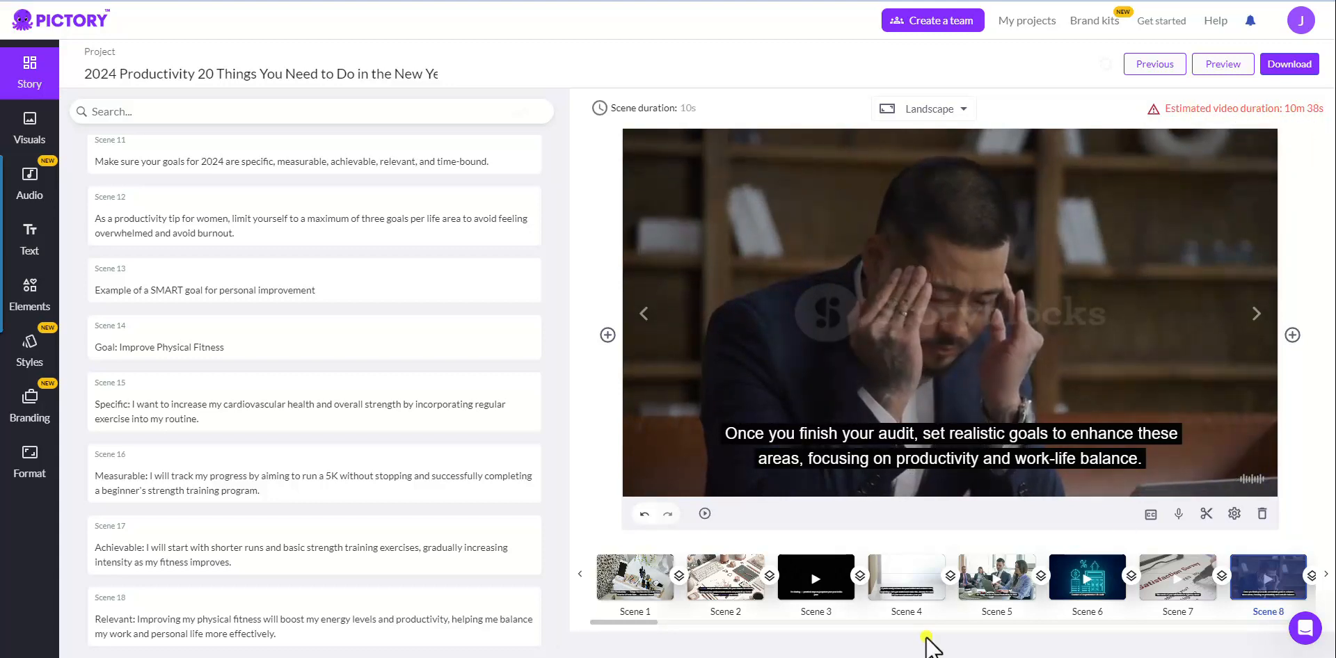
left_click_drag(647, 621, 1268, 626)
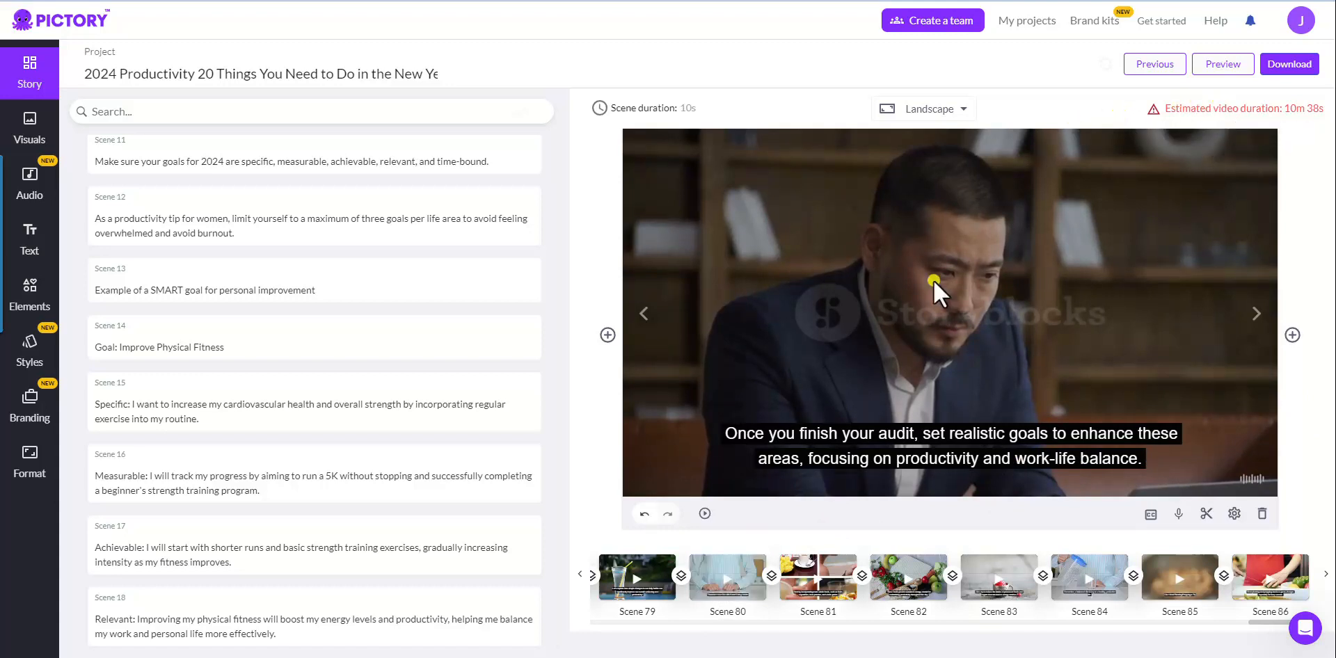
left_click_drag(557, 298, 515, 271)
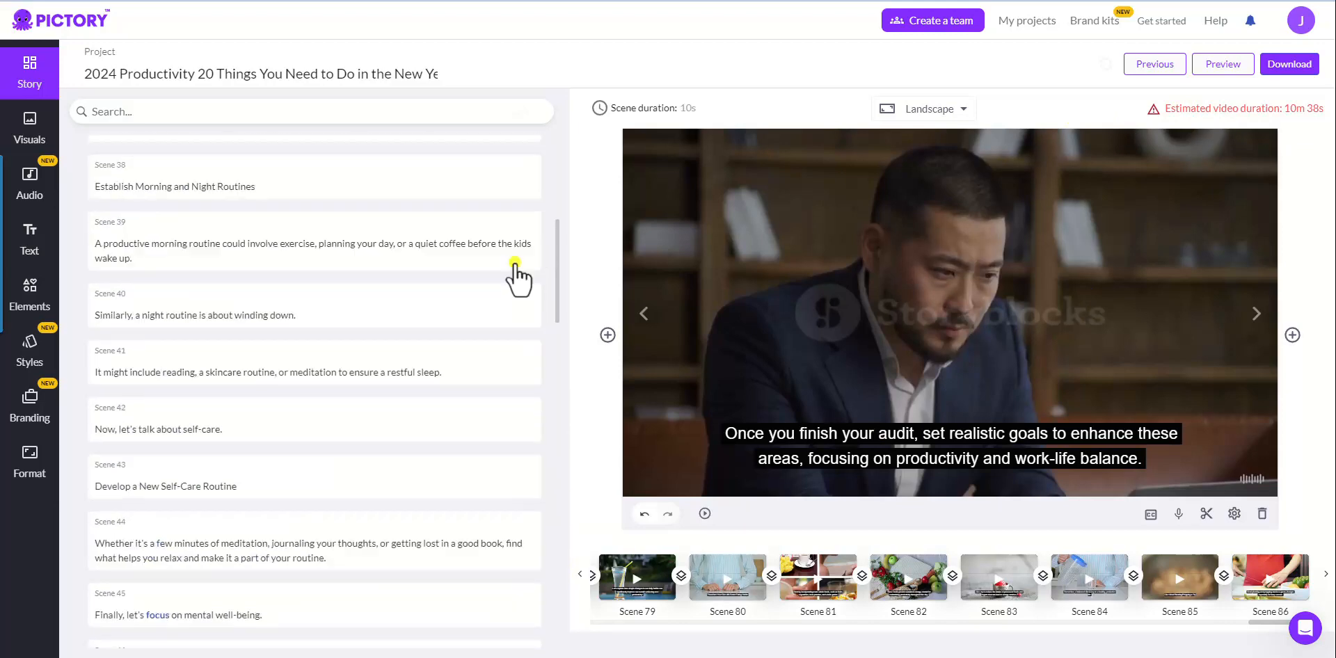
left_click(288, 416)
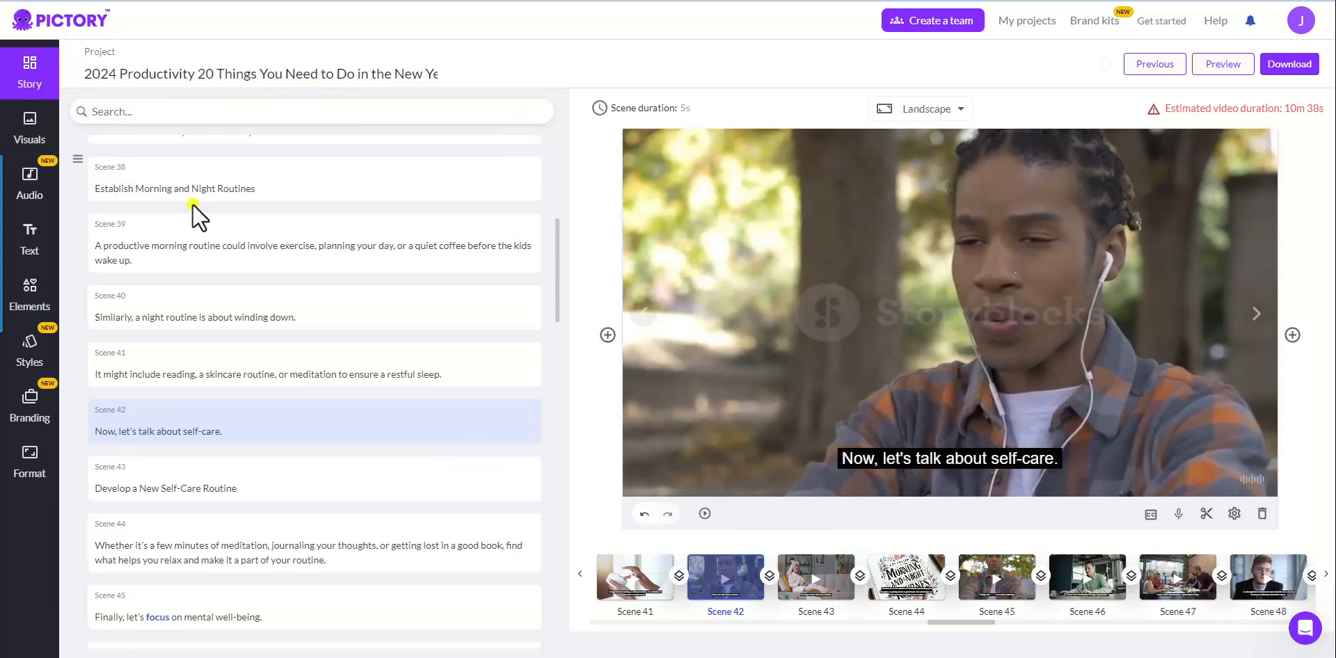
scroll(195, 209, "up", 20)
scroll(191, 209, "up", 10)
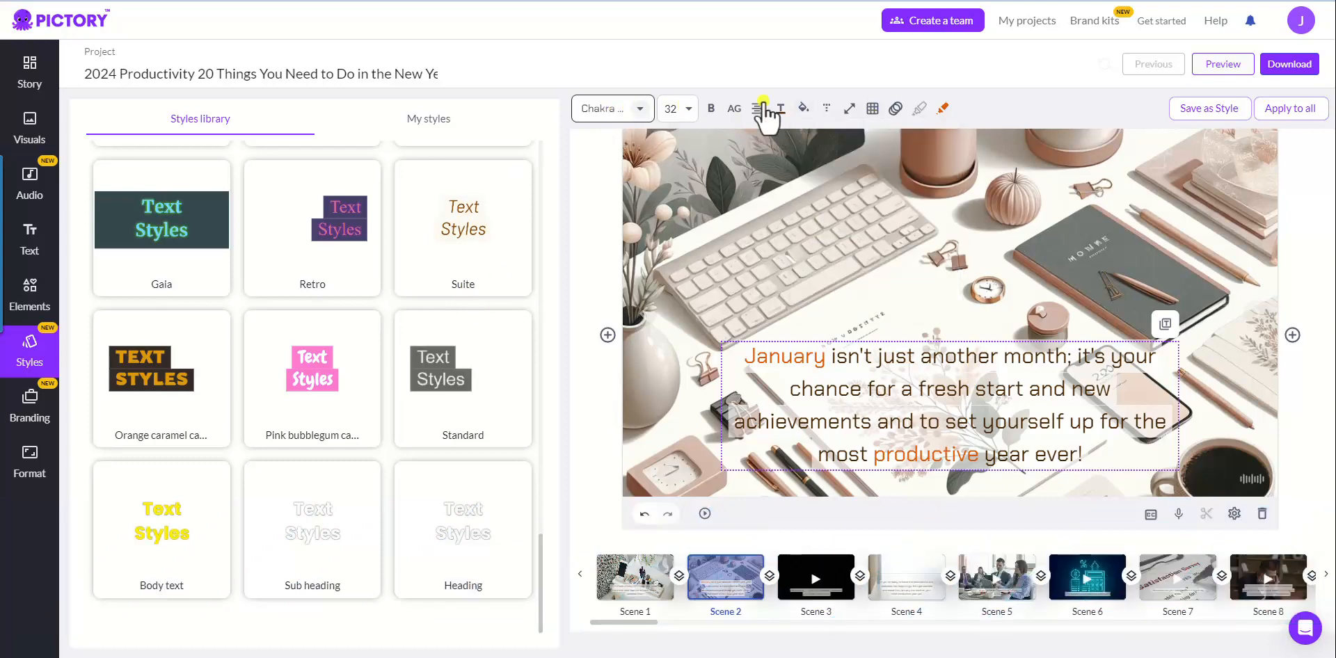
Step: Move Scene 2's caption lower on the image and apply that position to all scenes
mouse_move(804, 124)
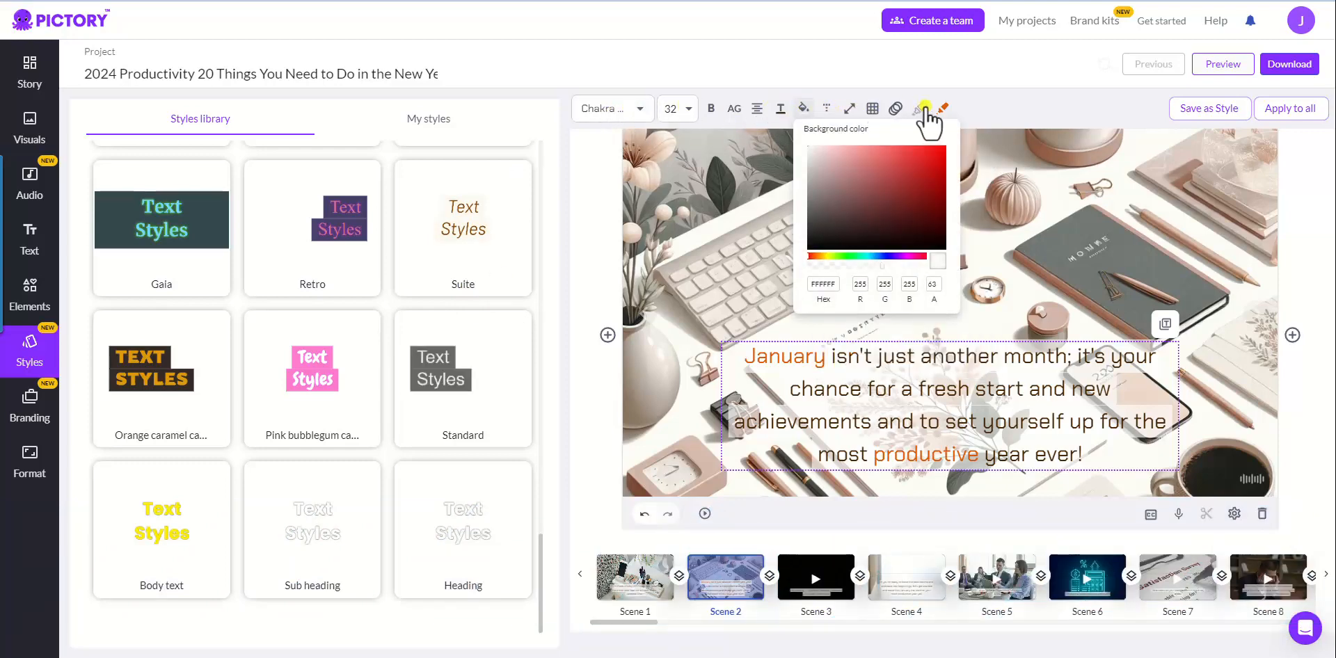
mouse_move(945, 114)
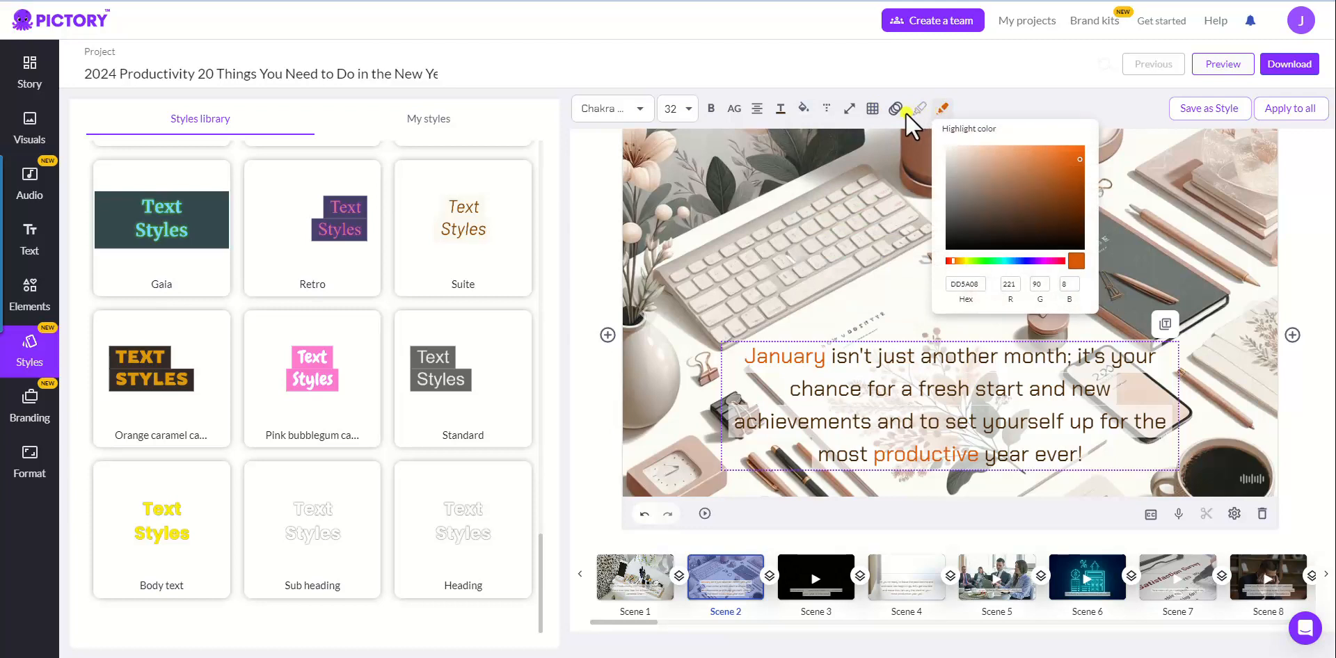
mouse_move(895, 114)
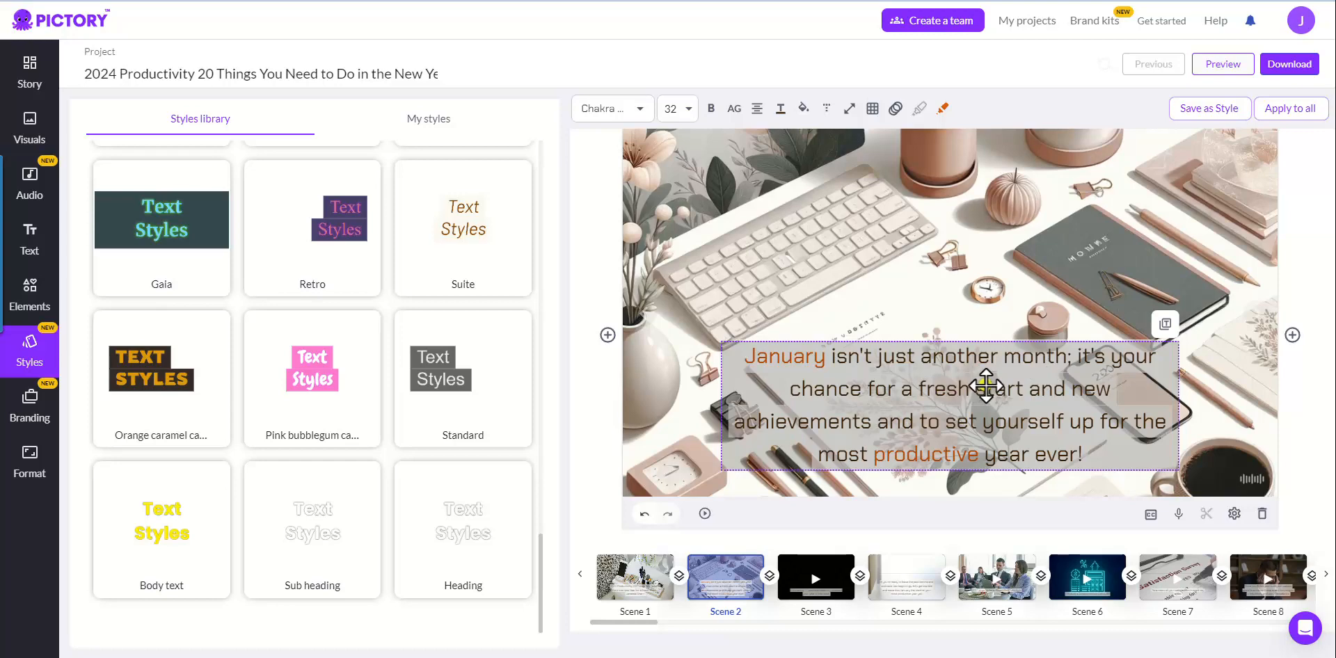
left_click_drag(984, 387, 988, 323)
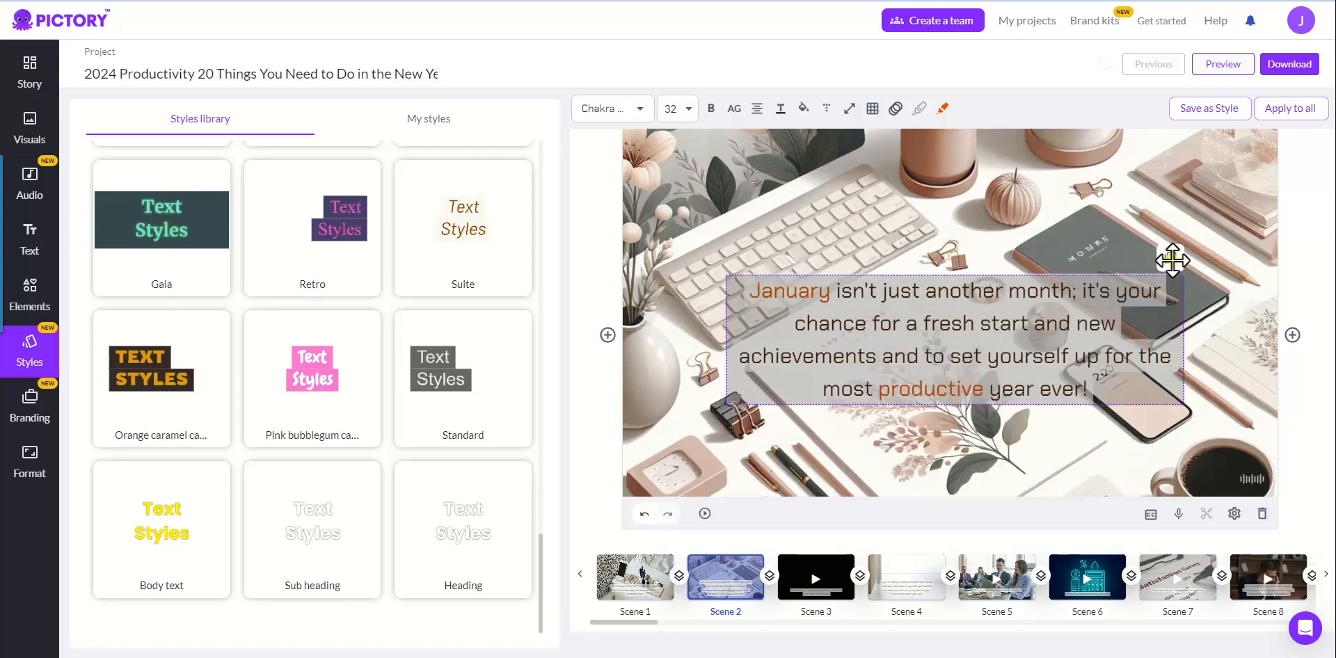
left_click(1171, 259)
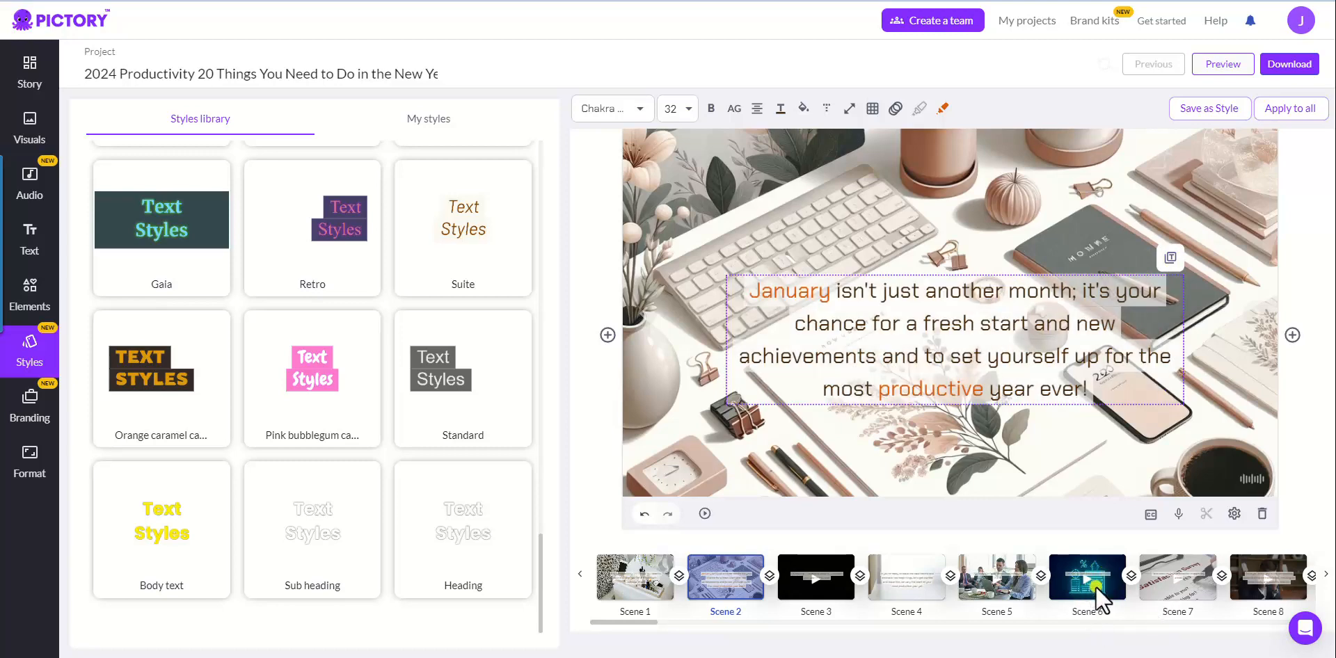
left_click_drag(955, 341, 952, 396)
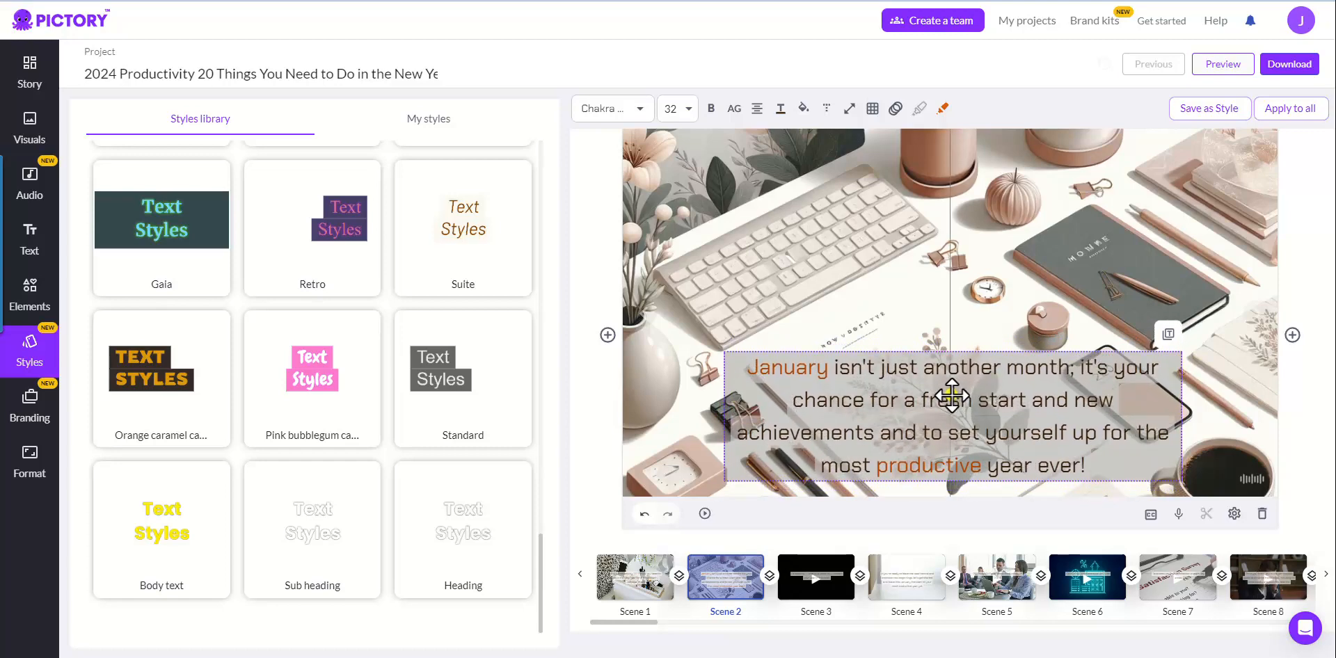
left_click(1169, 336)
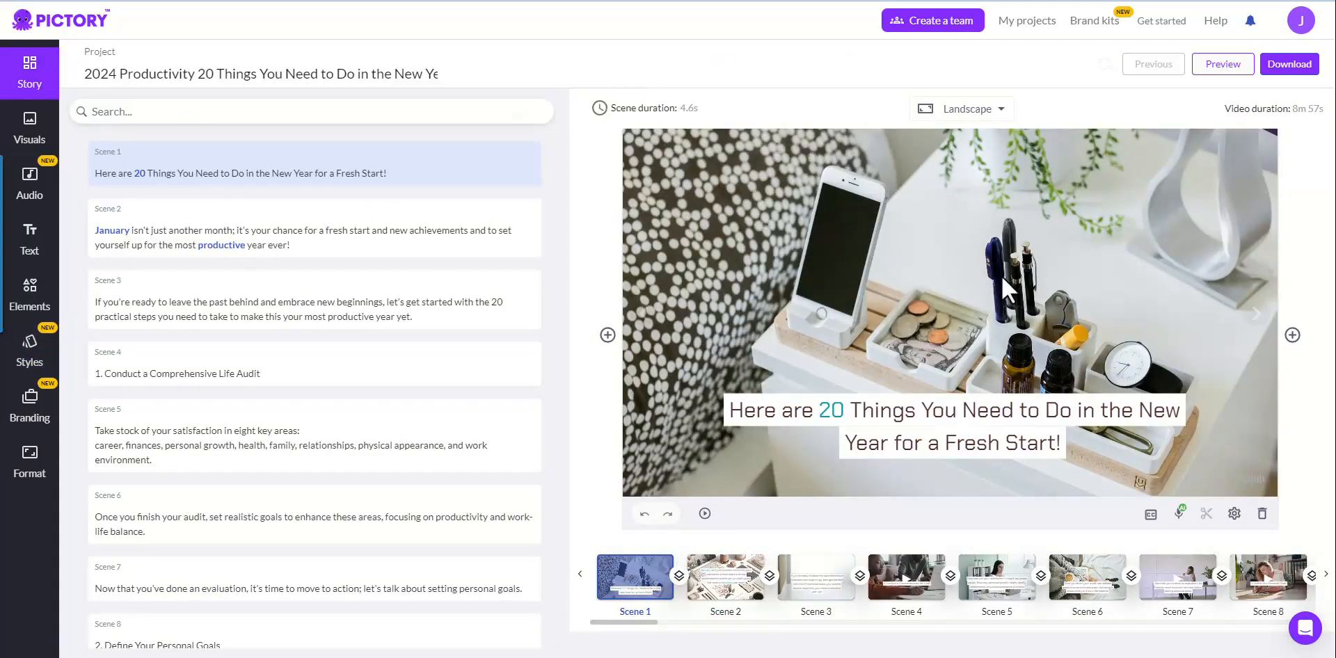
left_click(1179, 514)
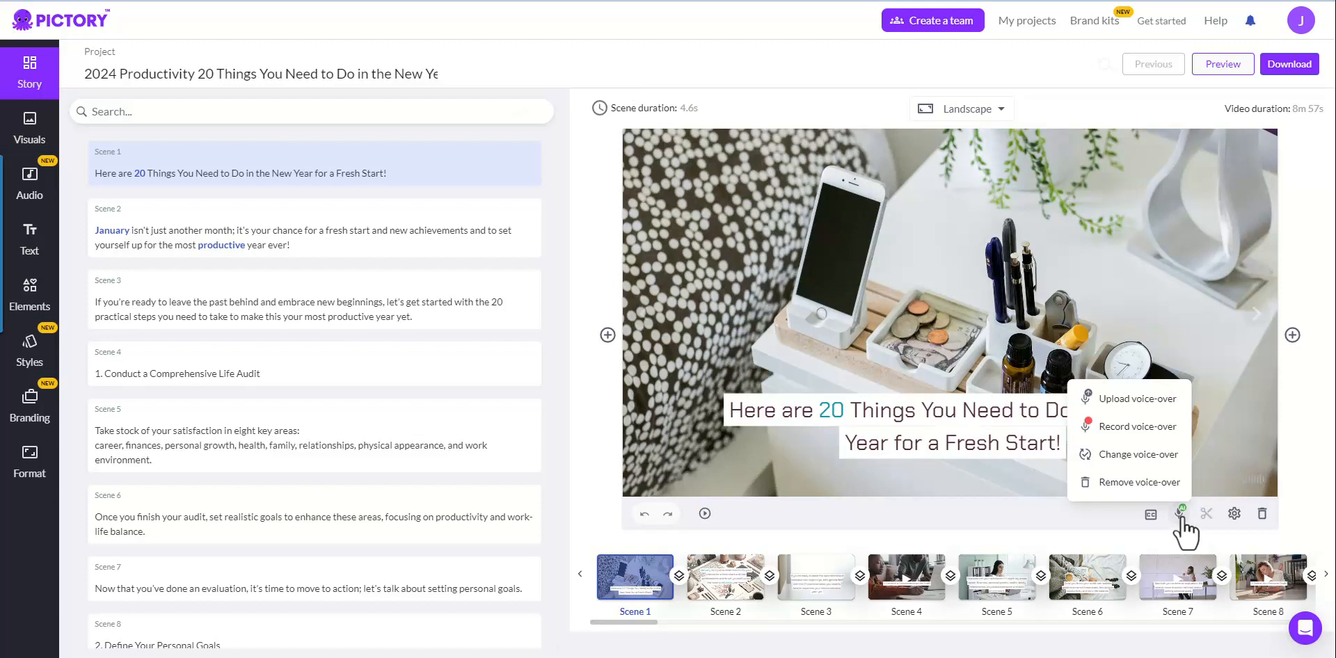
left_click(1075, 182)
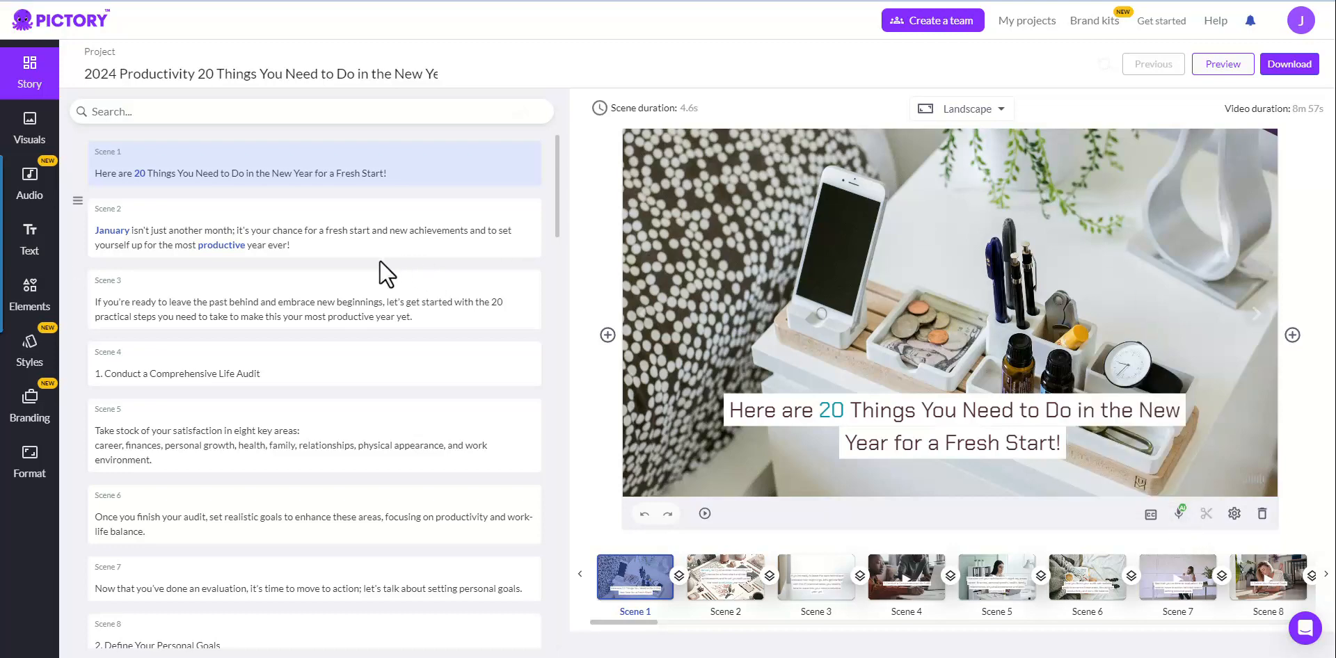
left_click_drag(554, 164, 462, 627)
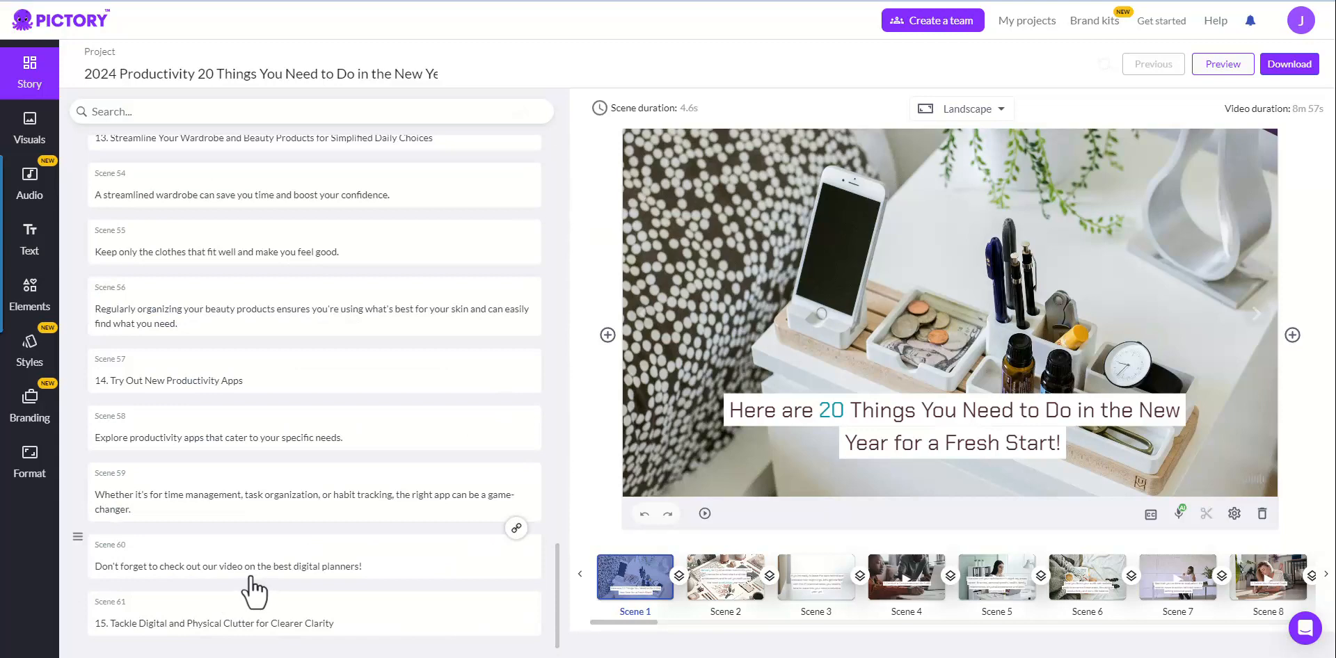
scroll(306, 550, "up", 5)
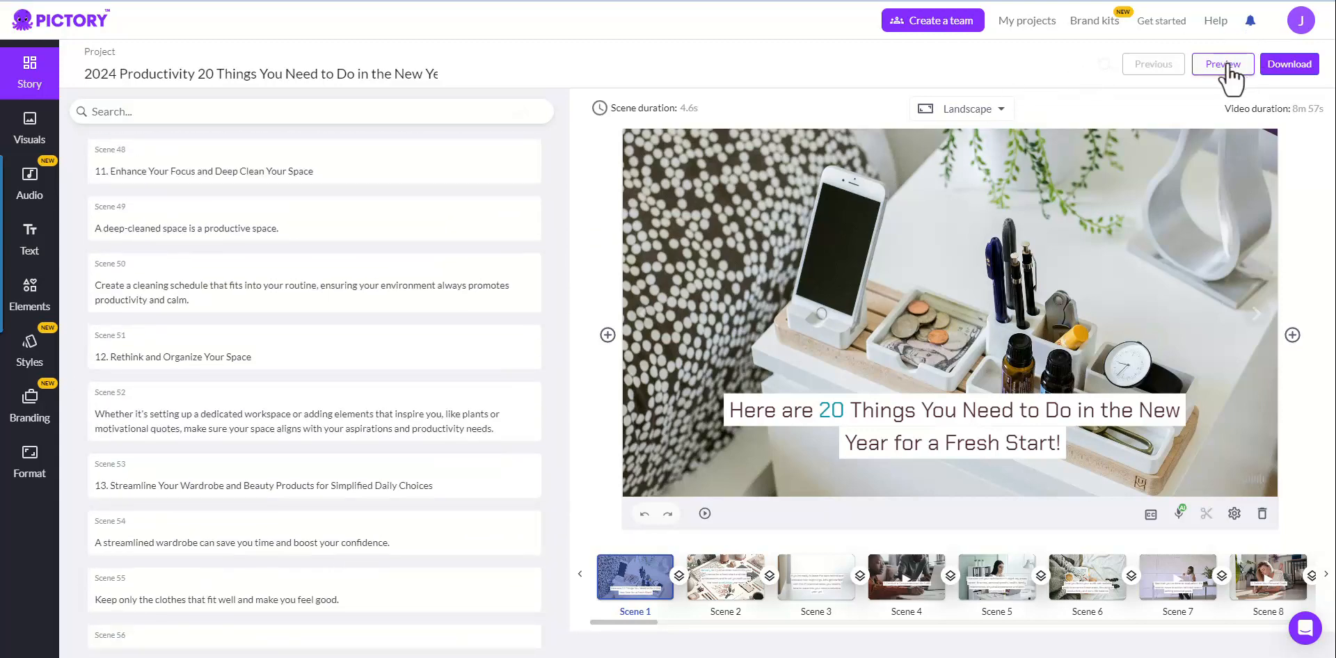
Step: Show the Format settings with 1080p resolution and 16:9 Landscape aspect ratio
left_click(29, 456)
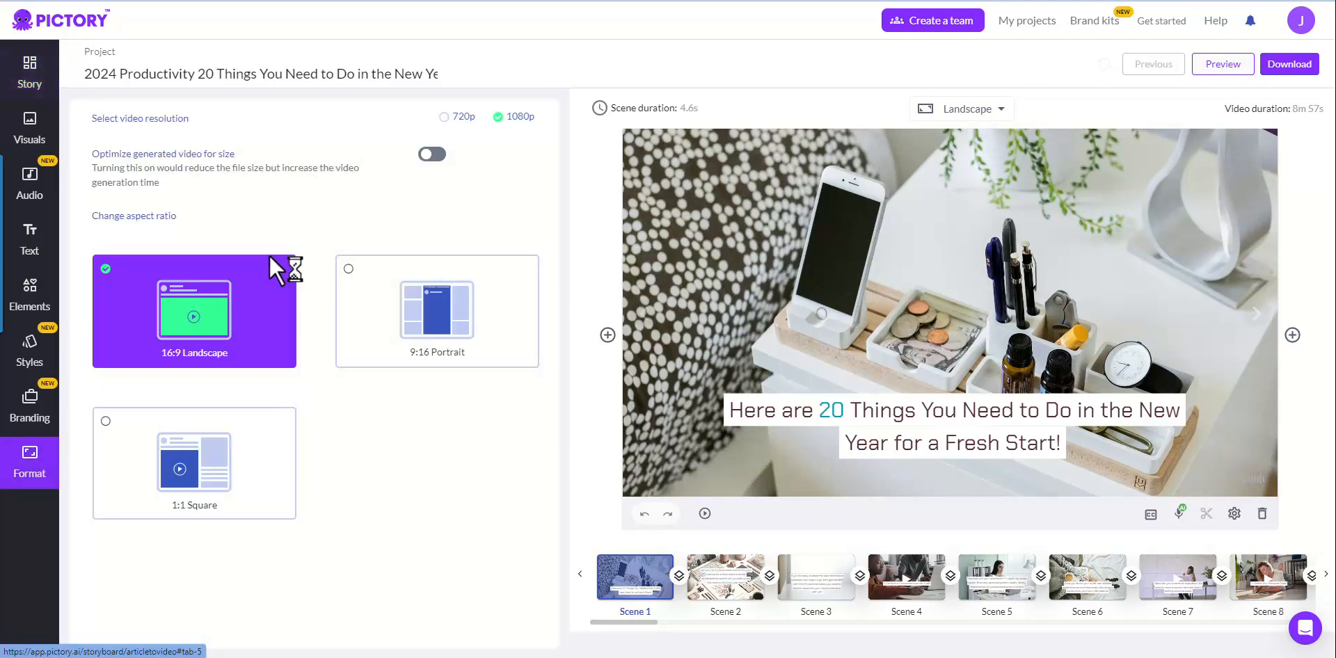